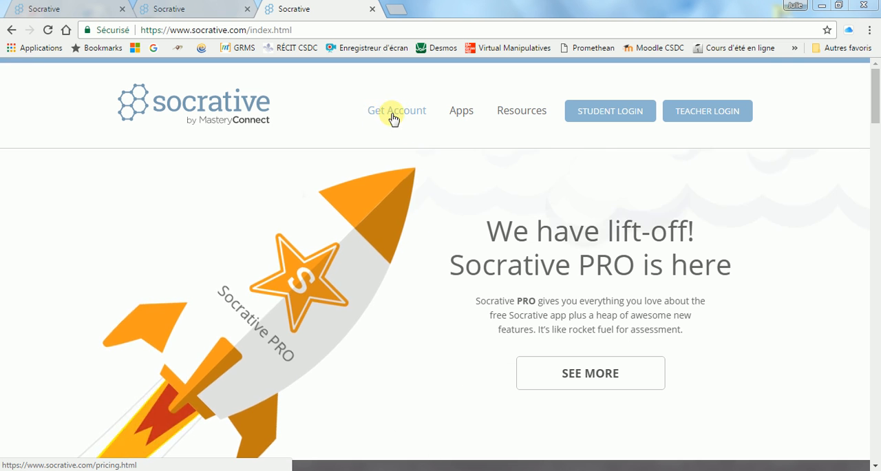
# - Open the free K-12 teacher account registration form and review its profile fields
pyautogui.click(390, 113)
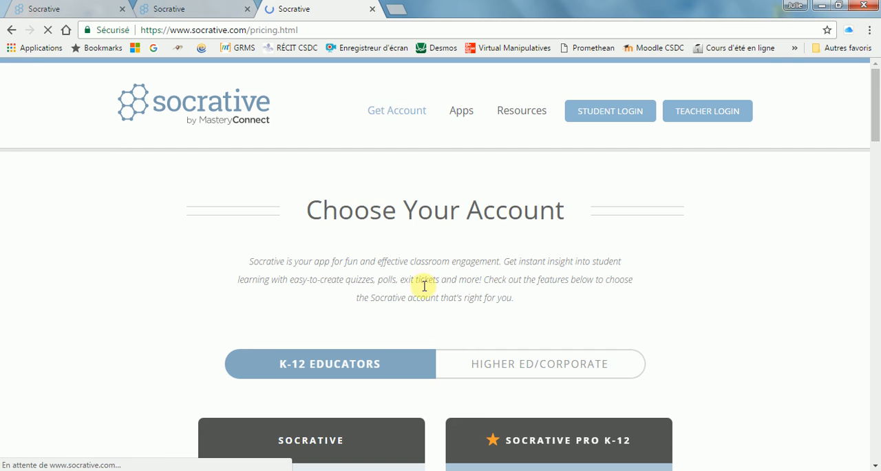
pyautogui.scroll(-3, 393, 291)
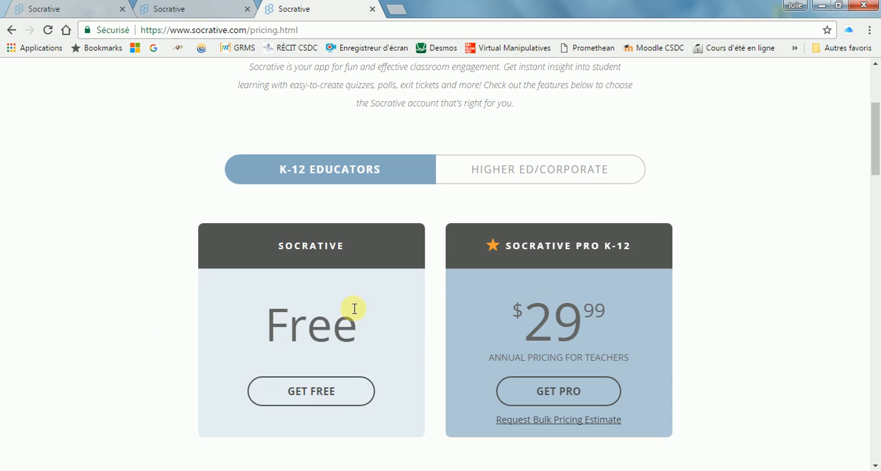
pyautogui.click(307, 397)
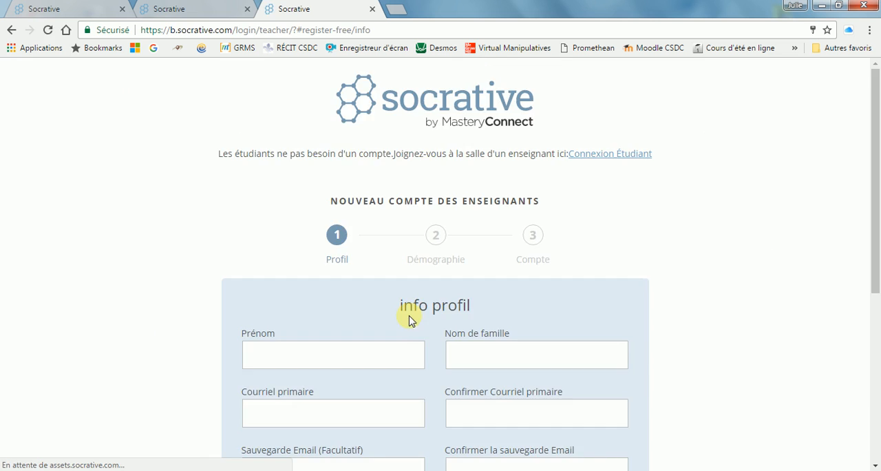
pyautogui.scroll(-2, 675, 291)
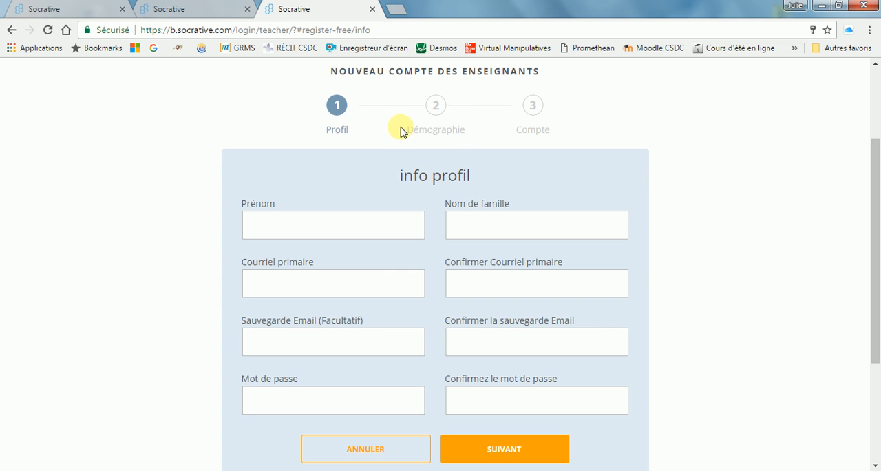
# - Close the registration page, return to the teacher dashboard and view the list of rooms
pyautogui.click(371, 10)
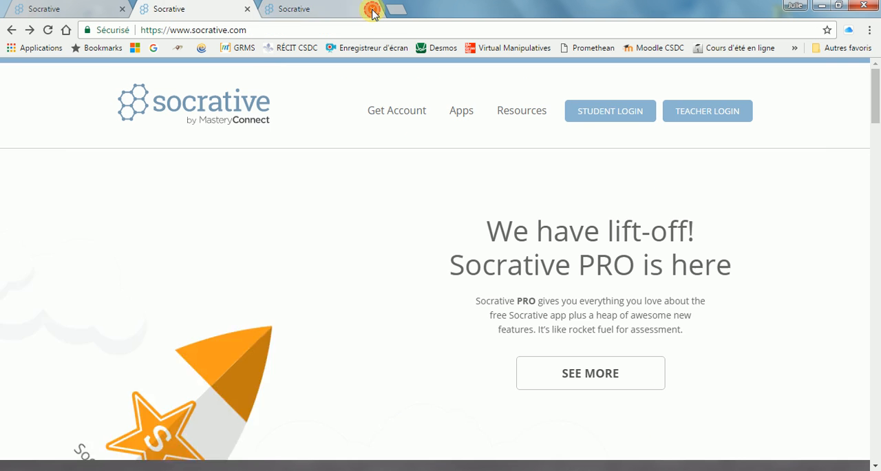
pyautogui.click(68, 12)
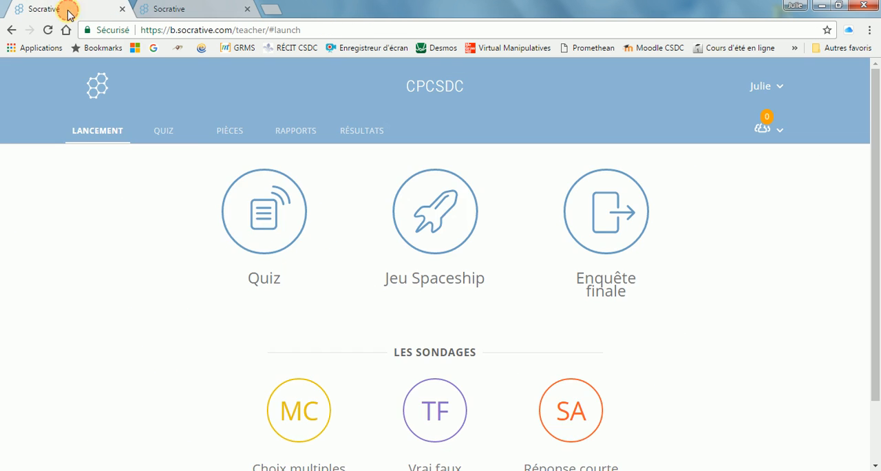
pyautogui.click(172, 9)
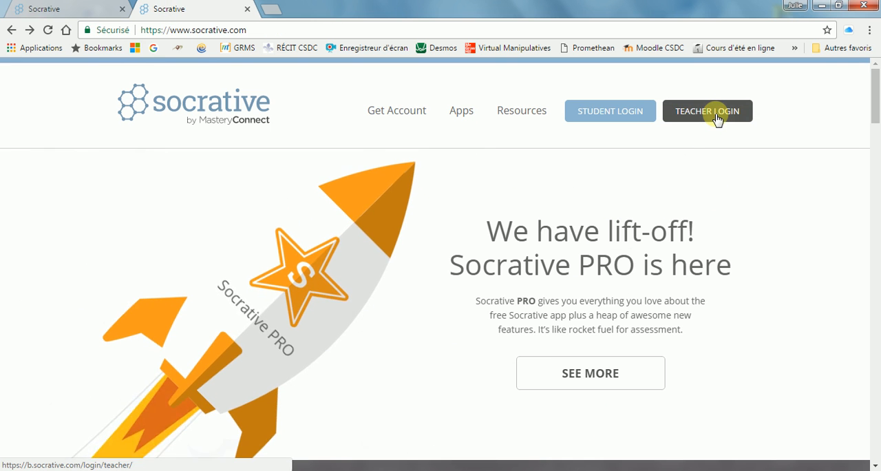
pyautogui.click(39, 8)
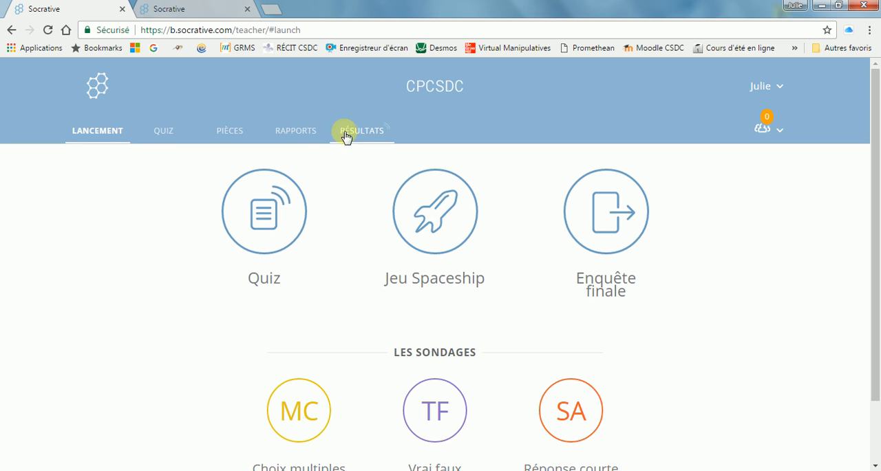
pyautogui.click(231, 135)
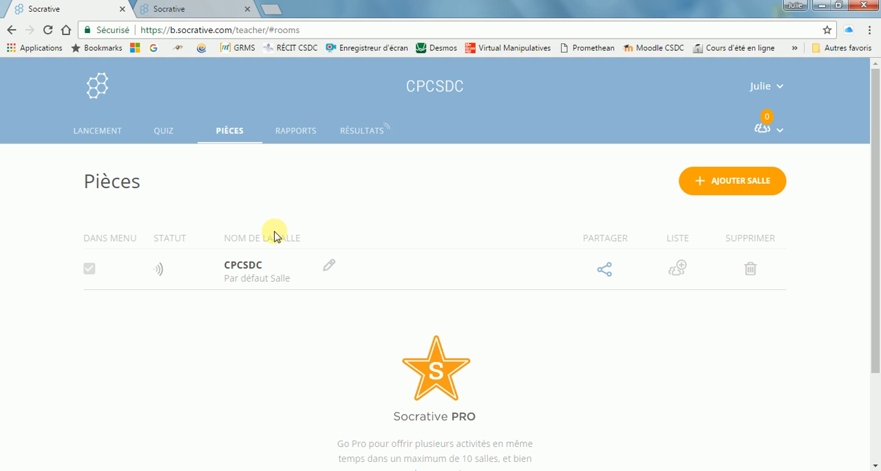
# - Create a new quiz and title it "Titre de mon questionnaire"
pyautogui.click(164, 134)
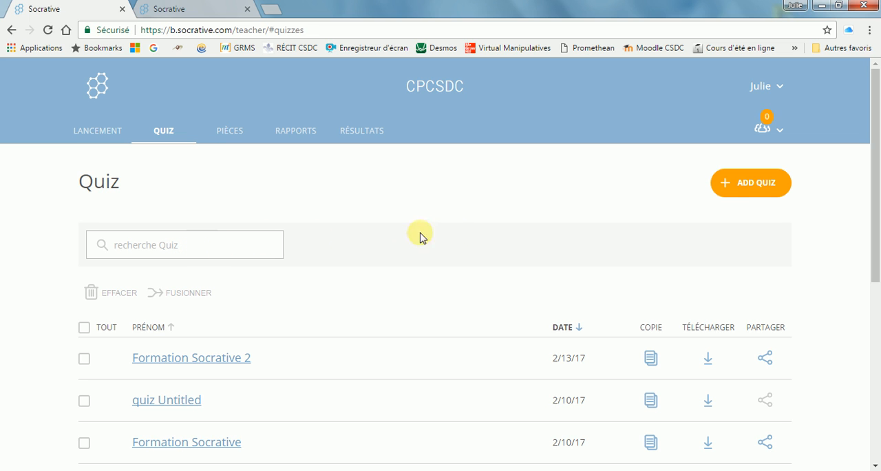
pyautogui.click(749, 185)
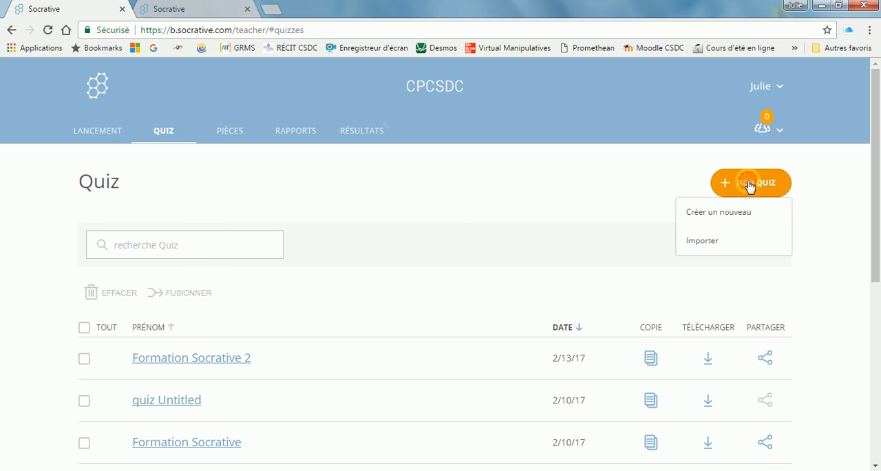
pyautogui.click(719, 216)
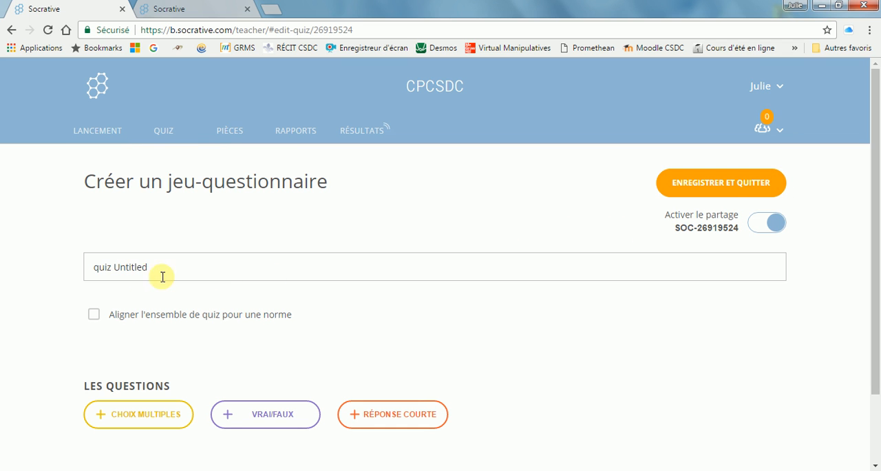
pyautogui.moveTo(148, 267); pyautogui.dragTo(91, 265)
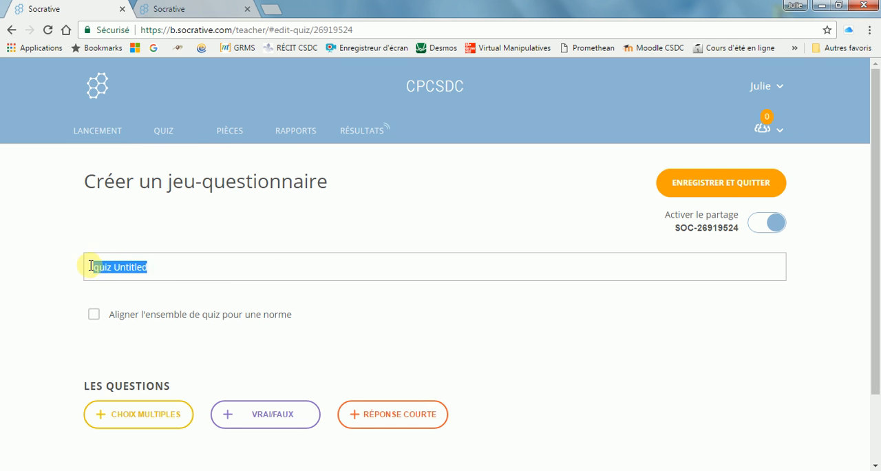
pyautogui.write('Titre de mon questionnaire')
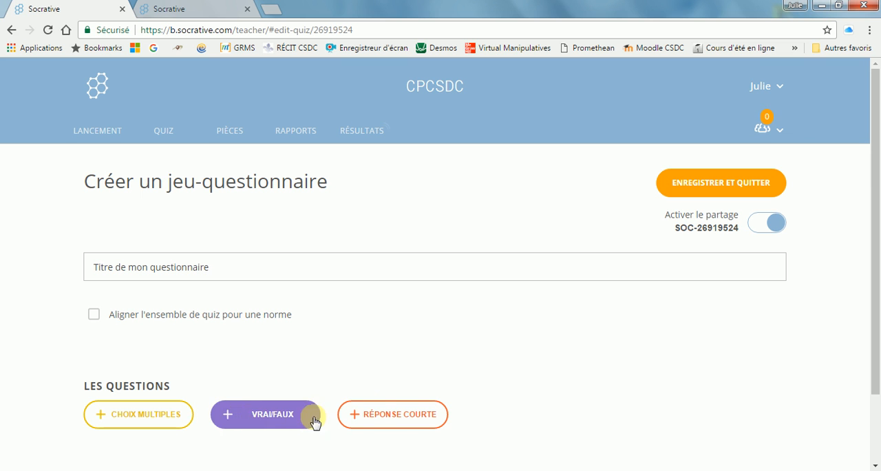
# - Add a multiple-choice question to the quiz with the text "ma question" and no image
pyautogui.click(120, 415)
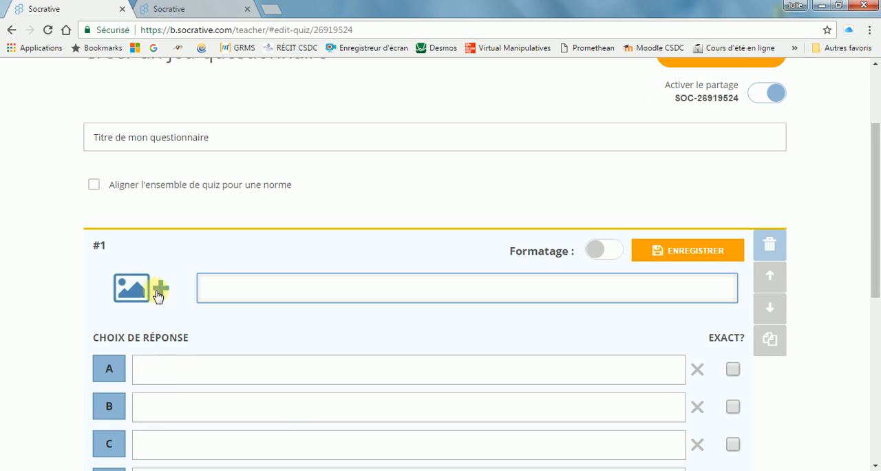
pyautogui.click(151, 292)
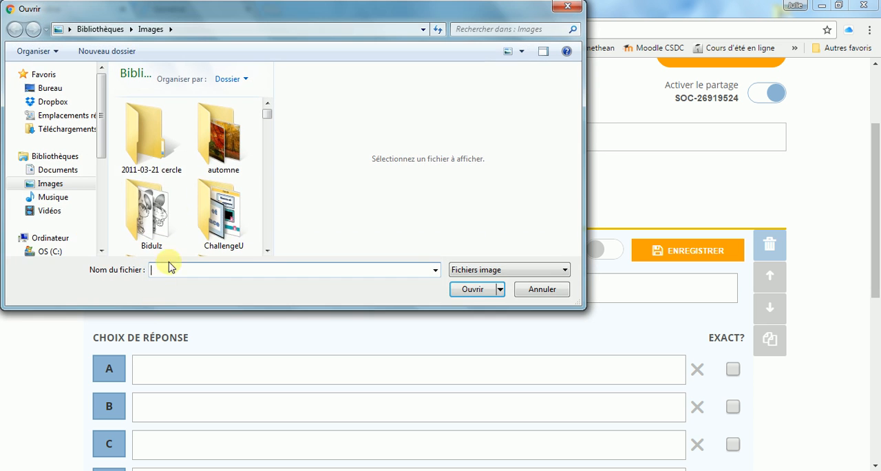
pyautogui.click(532, 290)
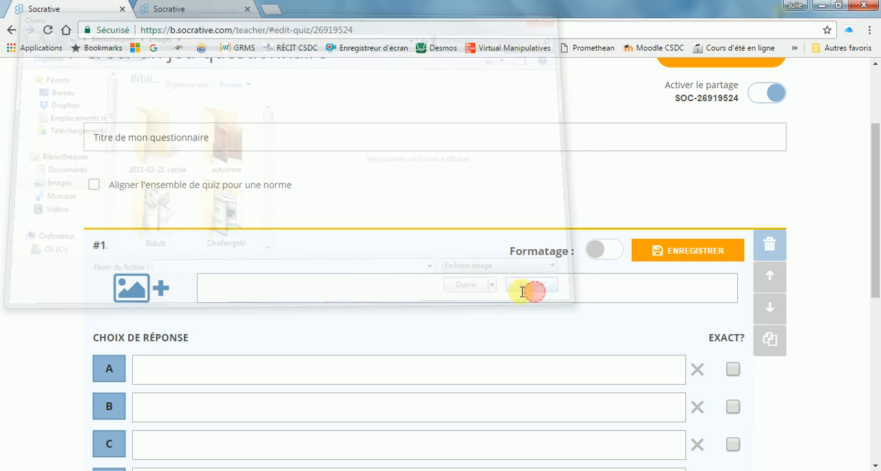
pyautogui.click(264, 288)
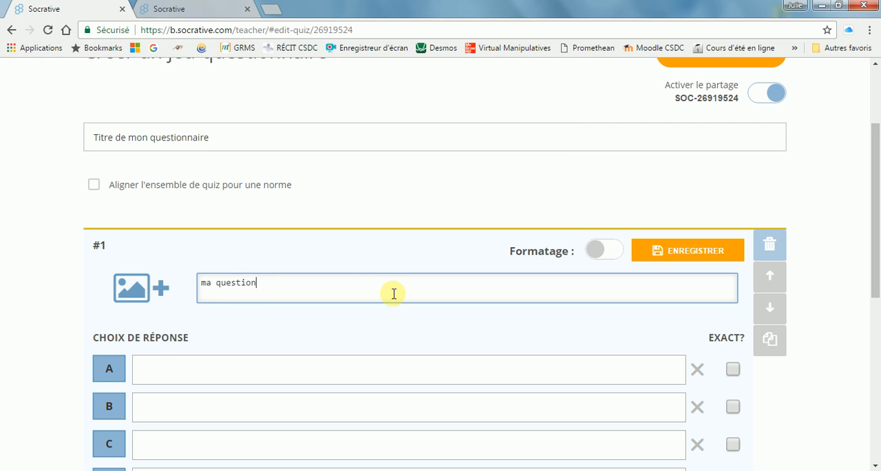
# - Enter "choix 1" as answer A and "choix 2" as answer B of the first question
pyautogui.scroll(-1, 393, 292)
pyautogui.click(202, 305)
pyautogui.scroll(-1, 204, 307)
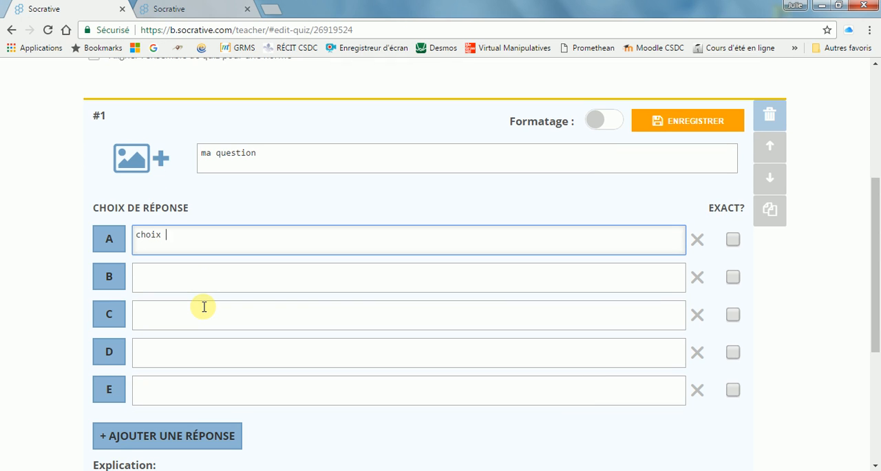
pyautogui.write('choix 1')
pyautogui.click(185, 278)
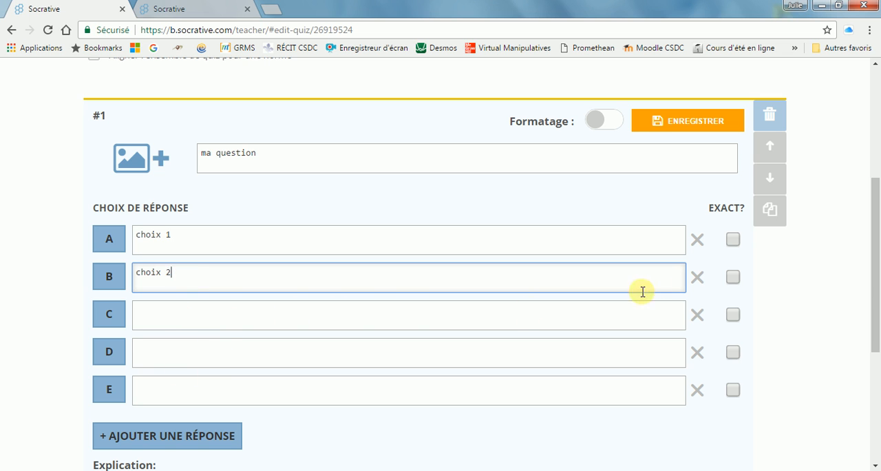
# - Mark only answer A as correct in the multiple-choice question
pyautogui.click(734, 240)
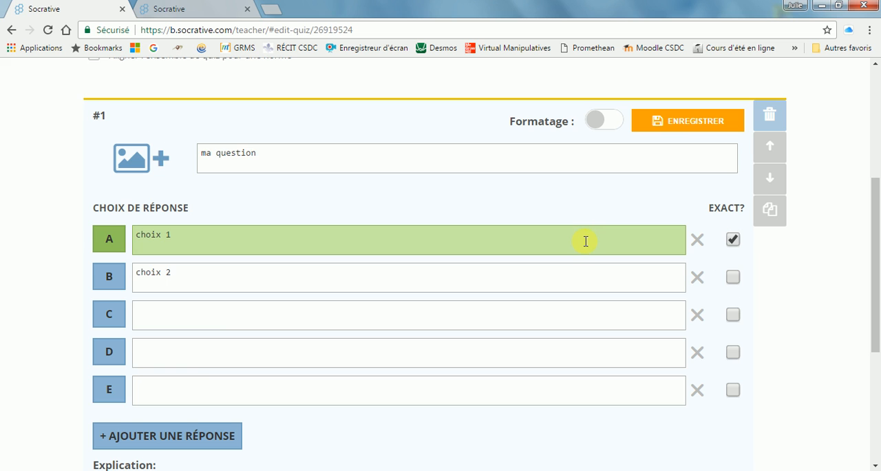
pyautogui.scroll(-1, 585, 241)
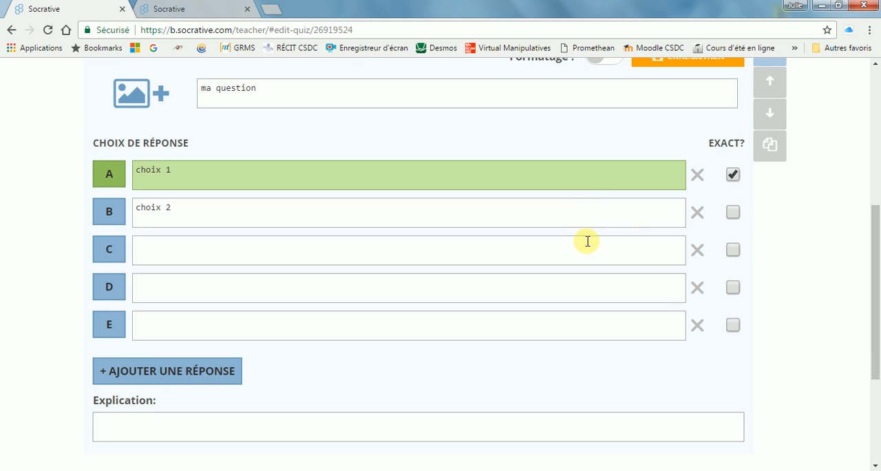
pyautogui.click(733, 213)
pyautogui.click(733, 213)
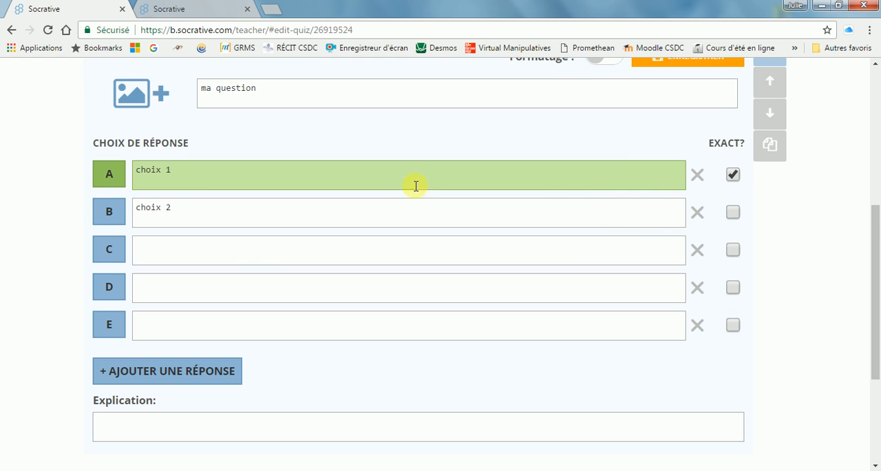
# - Add the explanation "La bonne réponse était... puisque..." to the first question and save the question
pyautogui.scroll(-1, 252, 291)
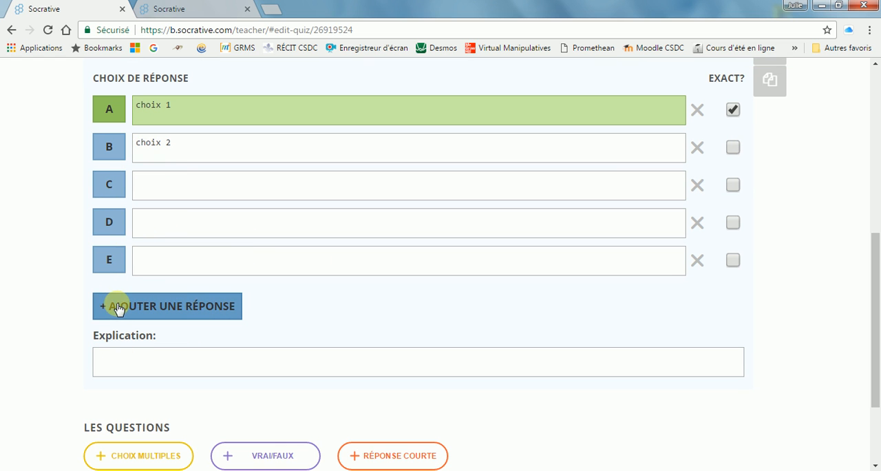
pyautogui.click(125, 362)
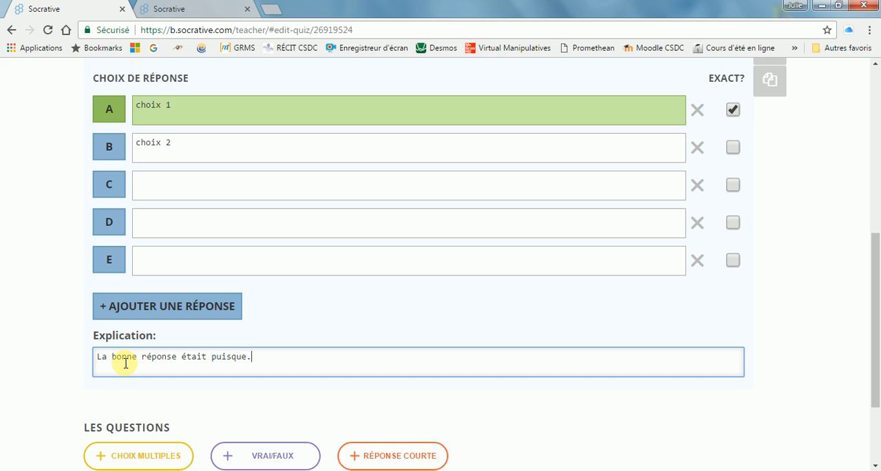
pyautogui.click(207, 357)
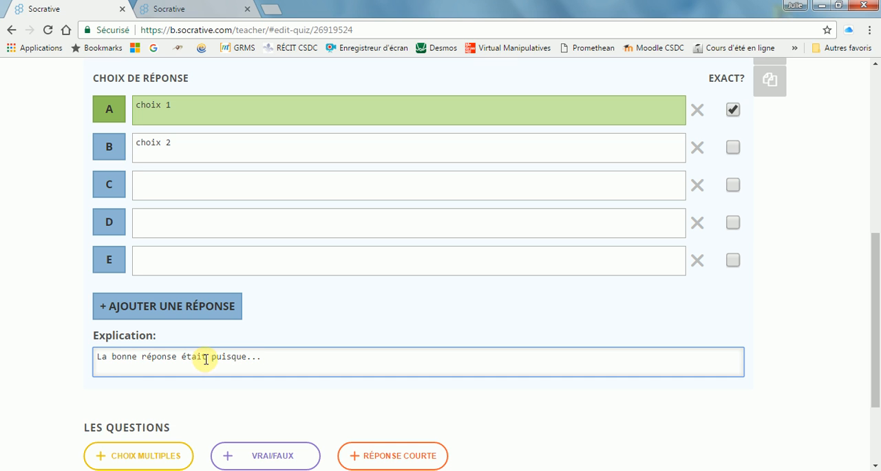
pyautogui.write('...')
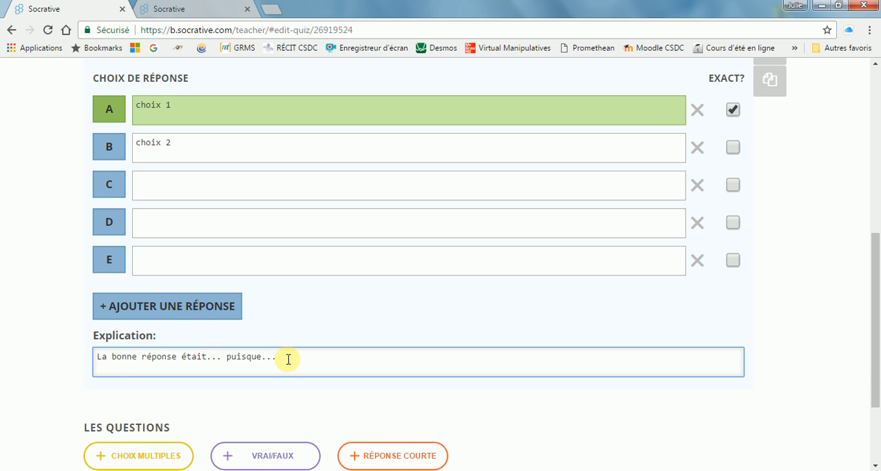
pyautogui.scroll(1, 289, 359)
pyautogui.scroll(-1, 289, 358)
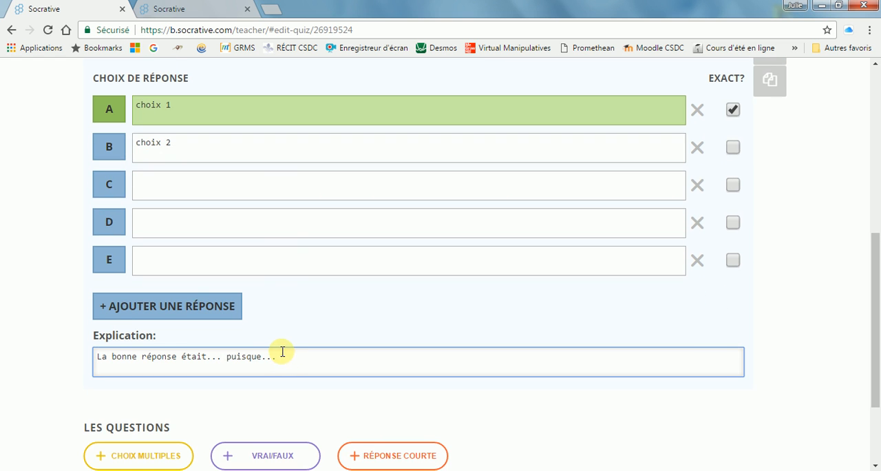
pyautogui.scroll(2, 296, 356)
pyautogui.click(668, 122)
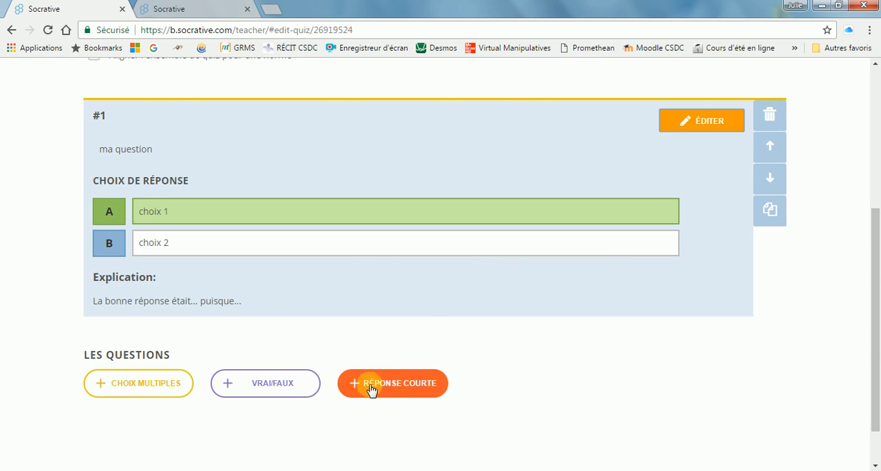
# - Add and save a true/false question "vrai ou faux, la bonne réponse..." with Vrai as the correct answer and the explanation "explication"
pyautogui.click(271, 384)
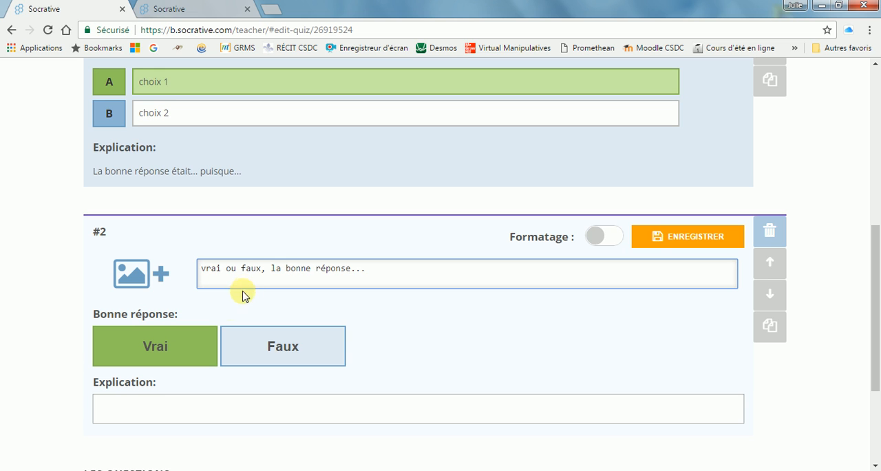
pyautogui.click(250, 353)
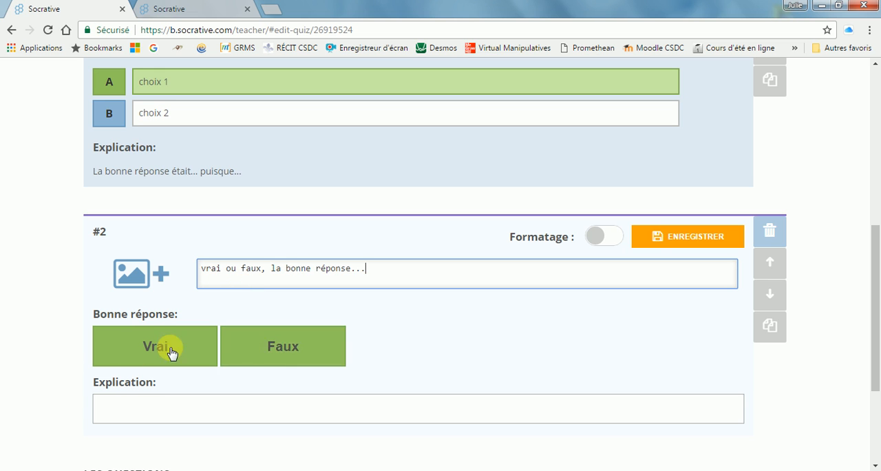
pyautogui.click(246, 347)
pyautogui.click(152, 409)
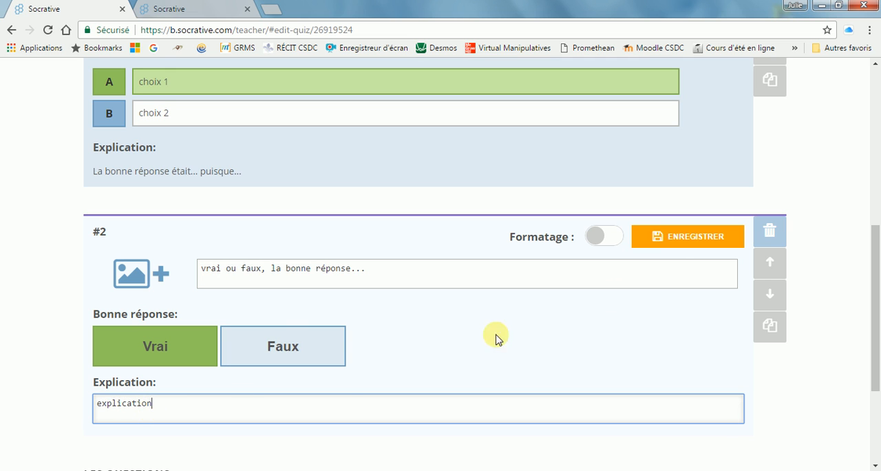
pyautogui.click(680, 242)
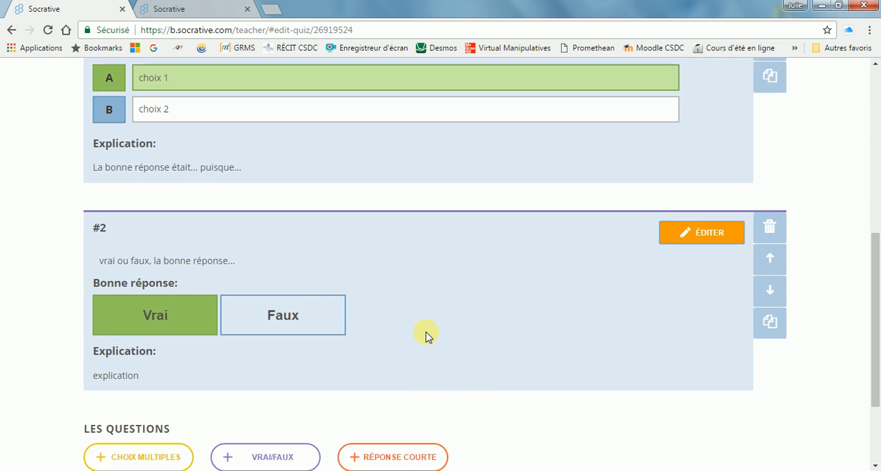
# - Add a short-answer question reading "question" with the accepted answers "12cm", "12" and "12 cm"
pyautogui.scroll(-1, 413, 336)
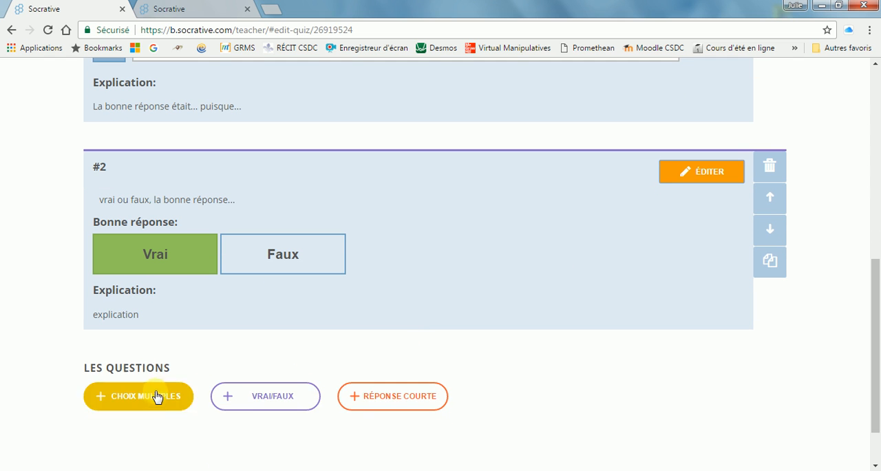
pyautogui.click(390, 404)
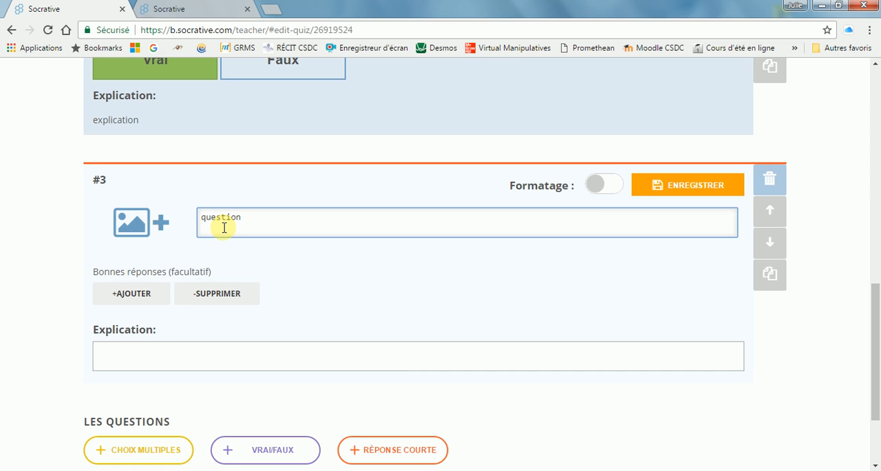
pyautogui.click(123, 294)
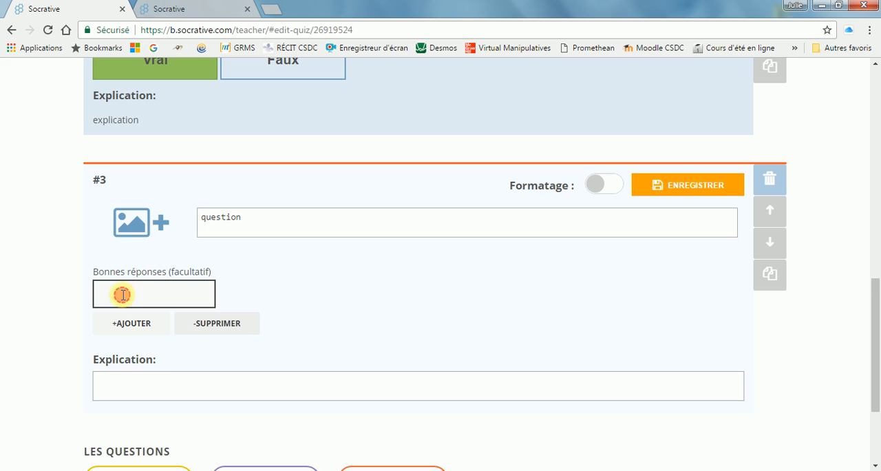
pyautogui.click(130, 292)
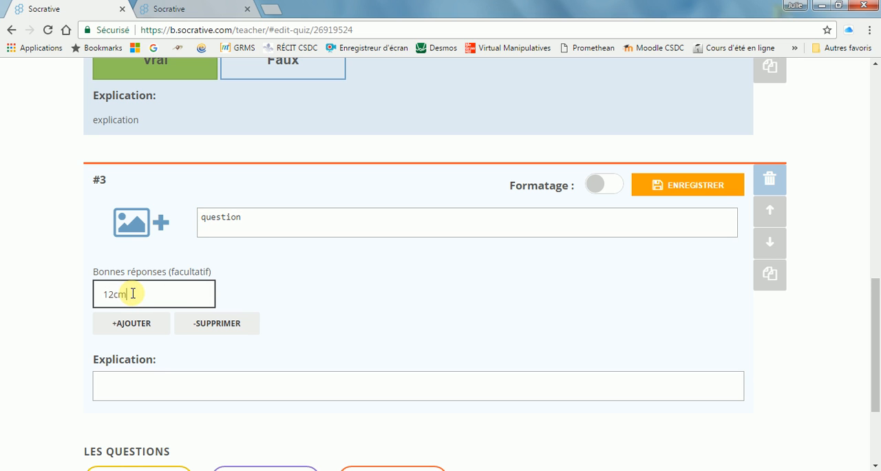
pyautogui.click(131, 323)
pyautogui.click(121, 324)
pyautogui.write('12')
pyautogui.click(131, 354)
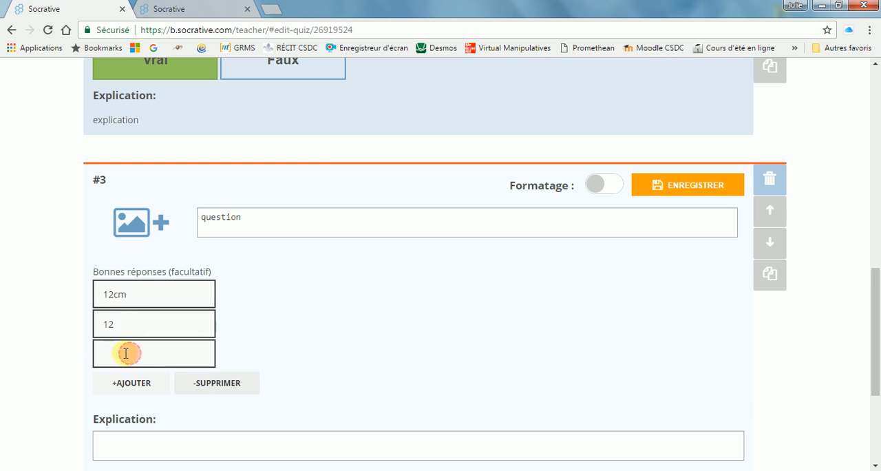
pyautogui.click(123, 353)
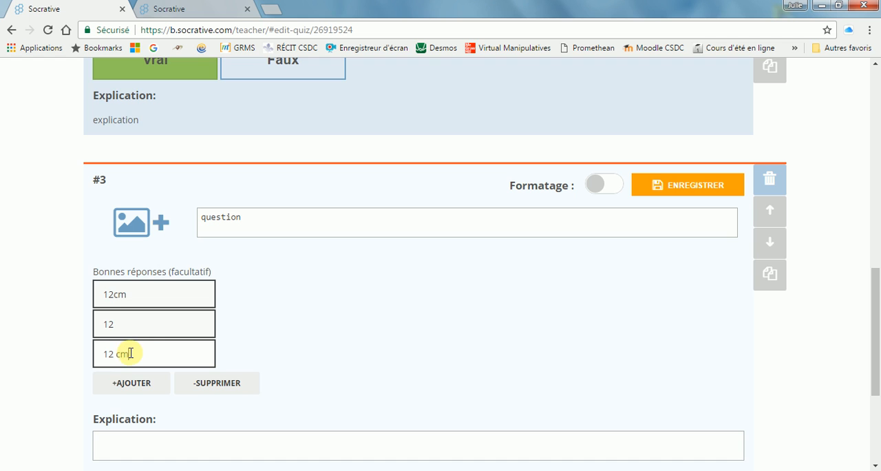
# - Add the explanation "la bonne réponse était 12 puisque..." to the short-answer question and save the question
pyautogui.scroll(-1, 130, 353)
pyautogui.click(138, 382)
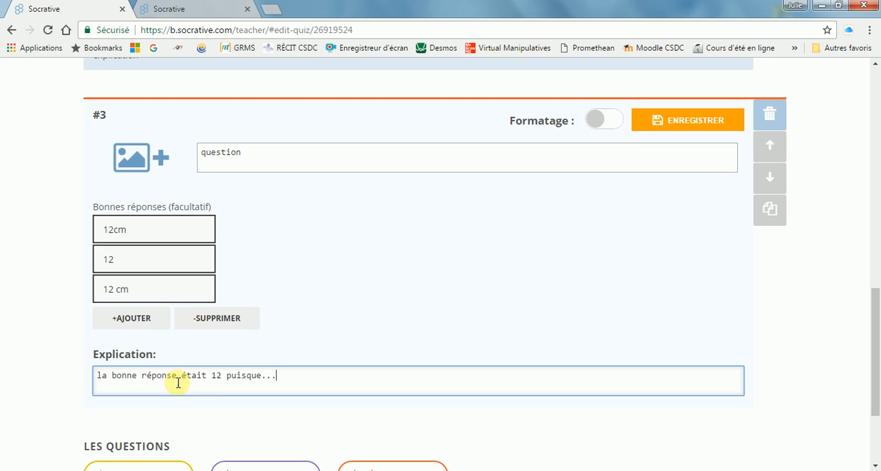
pyautogui.click(668, 127)
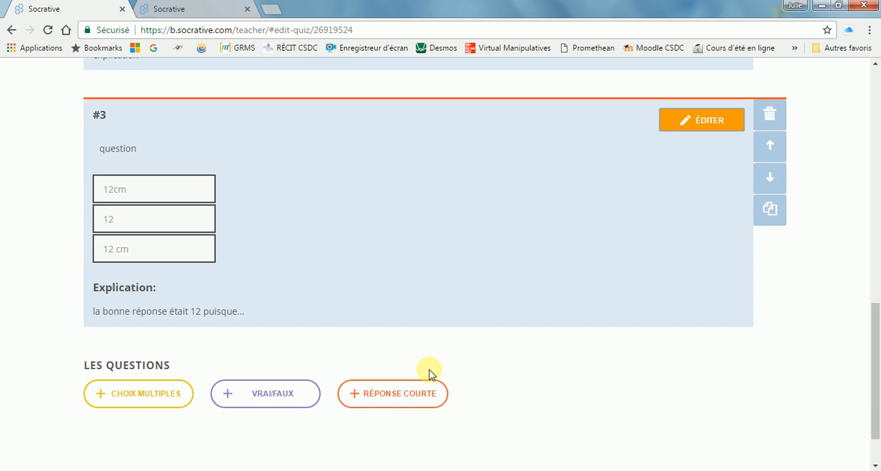
# - Reorder the quiz by moving the short-answer question above the true/false question
pyautogui.scroll(1, 450, 370)
pyautogui.scroll(-1, 448, 374)
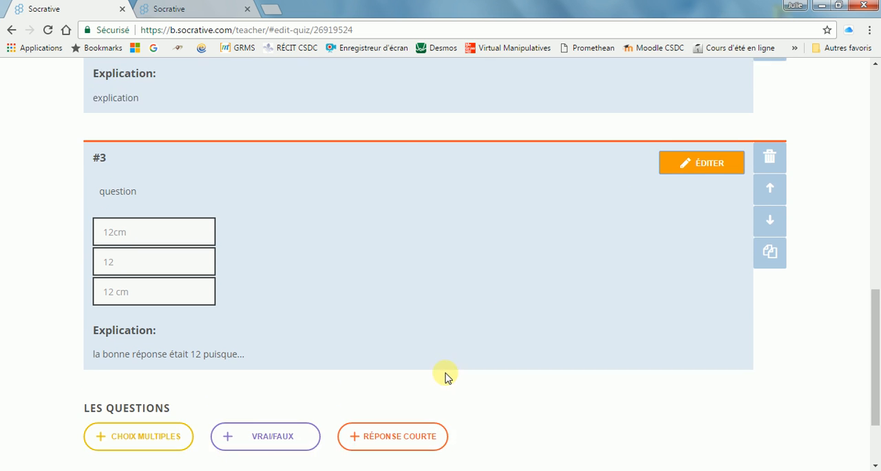
pyautogui.scroll(3, 449, 363)
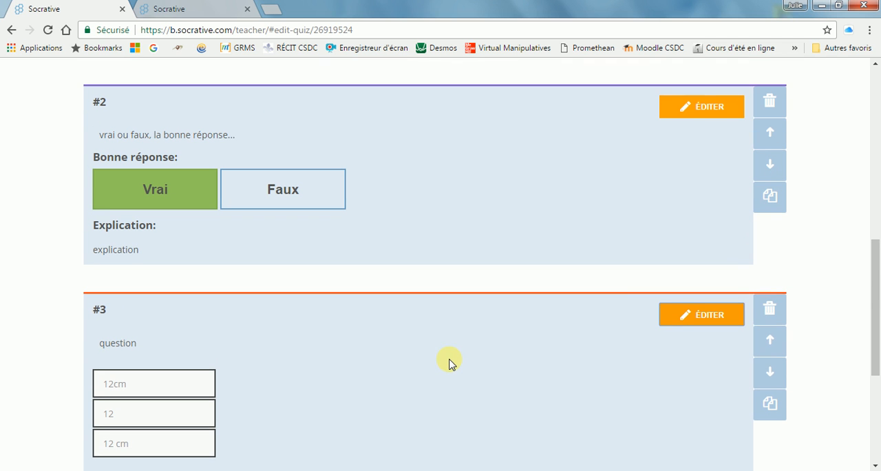
pyautogui.click(771, 343)
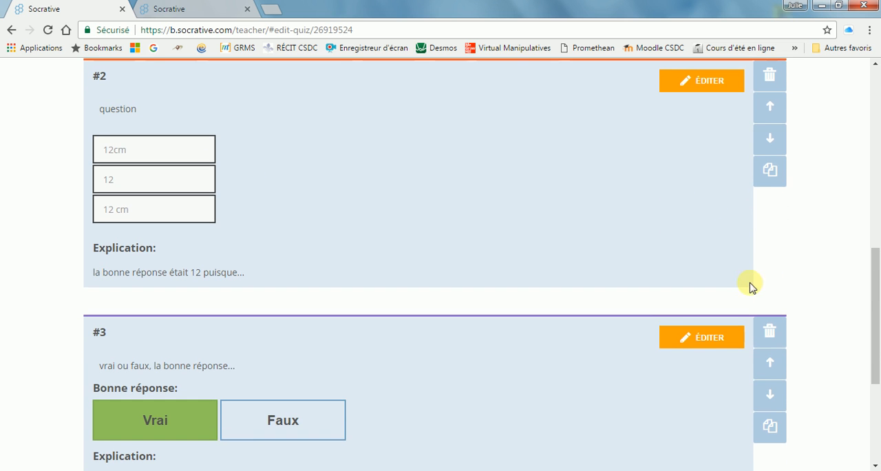
# - Save the finished quiz, exit the editor and look through the list of quizzes
pyautogui.scroll(3, 581, 220)
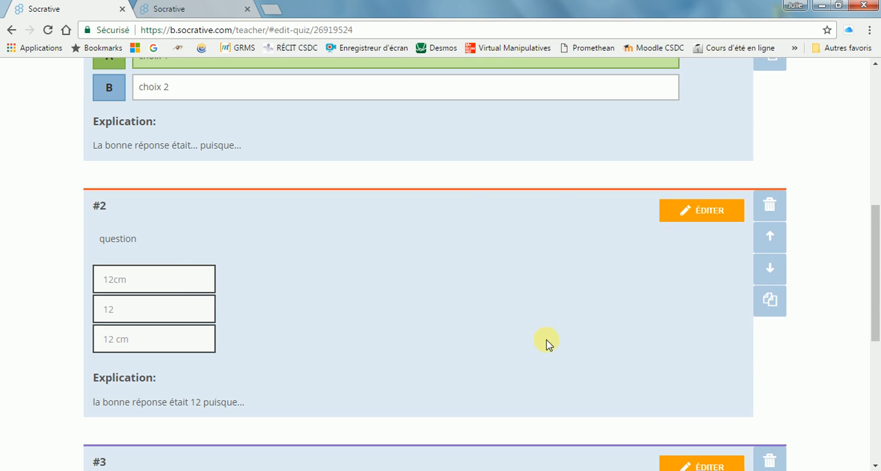
pyautogui.scroll(6, 546, 344)
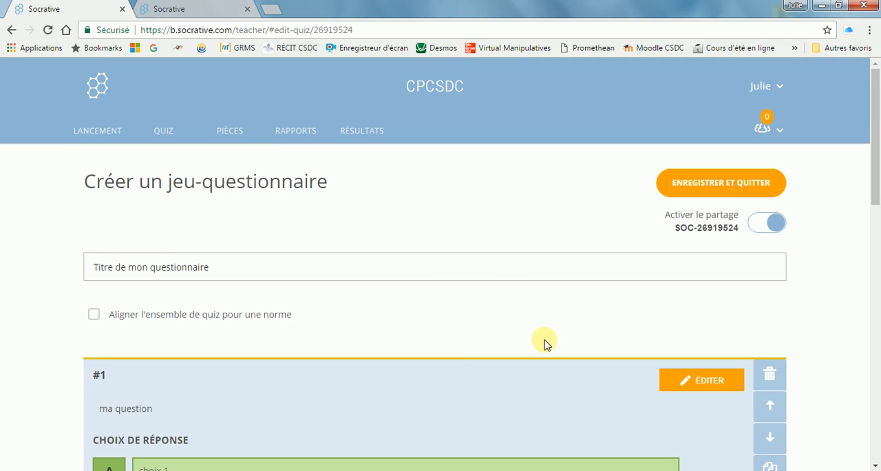
pyautogui.click(690, 186)
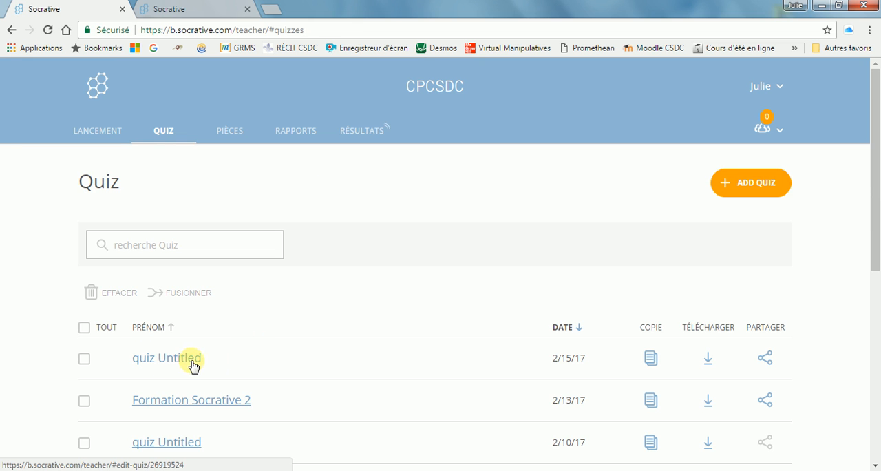
pyautogui.scroll(-2, 256, 345)
pyautogui.scroll(2, 220, 345)
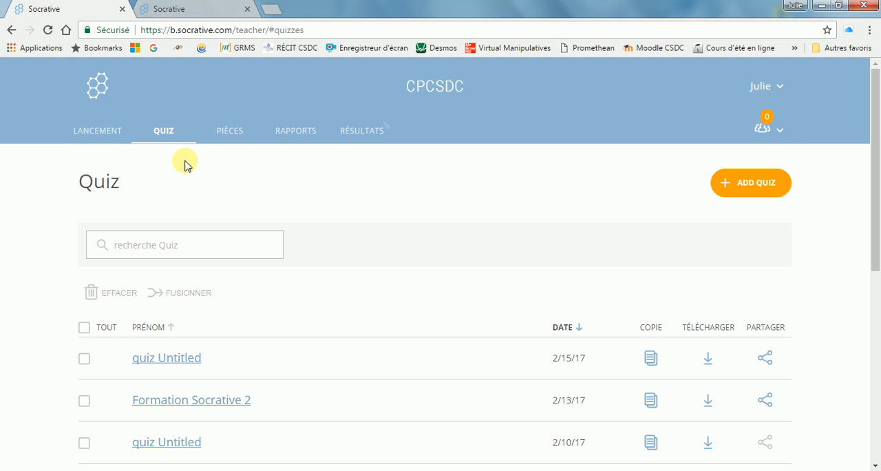
# - Begin launching a quiz activity and agree to stop the activity in progress
pyautogui.click(96, 136)
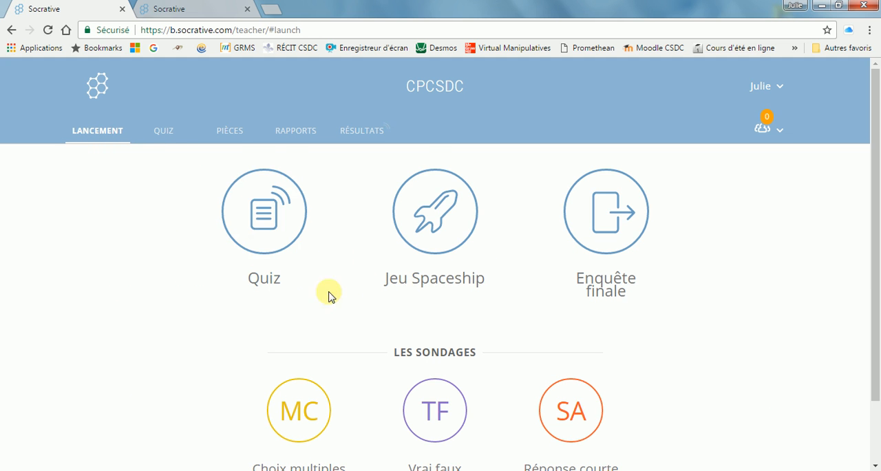
pyautogui.click(266, 245)
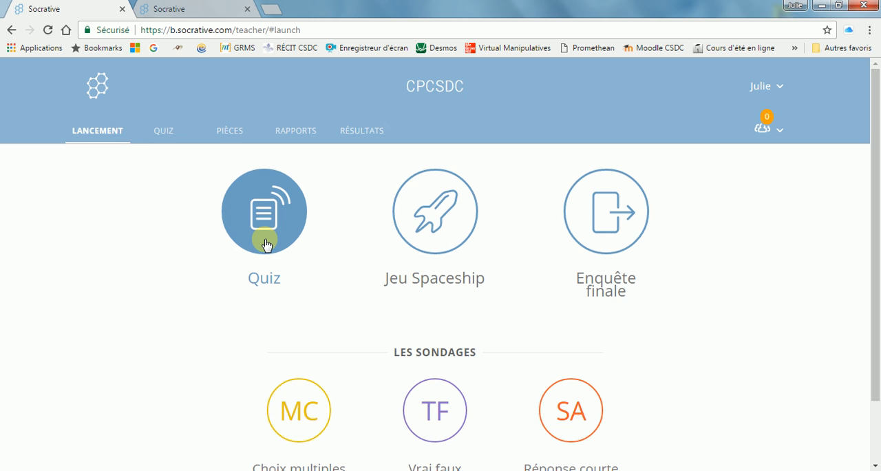
pyautogui.click(439, 249)
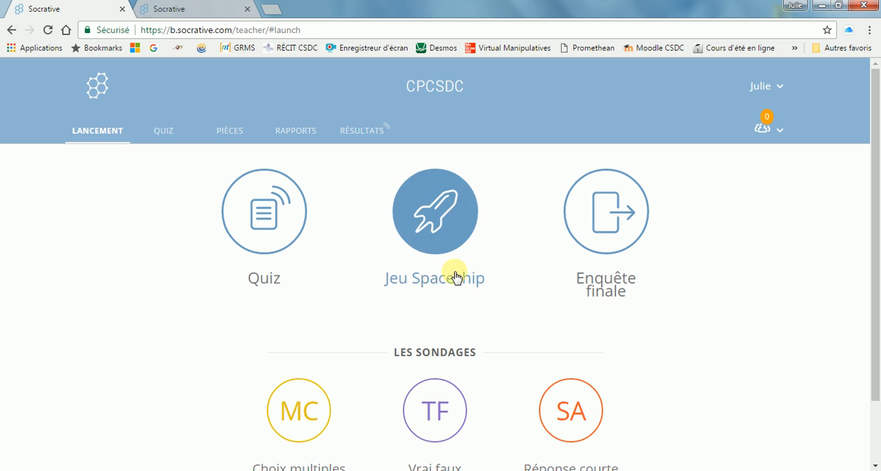
pyautogui.click(263, 215)
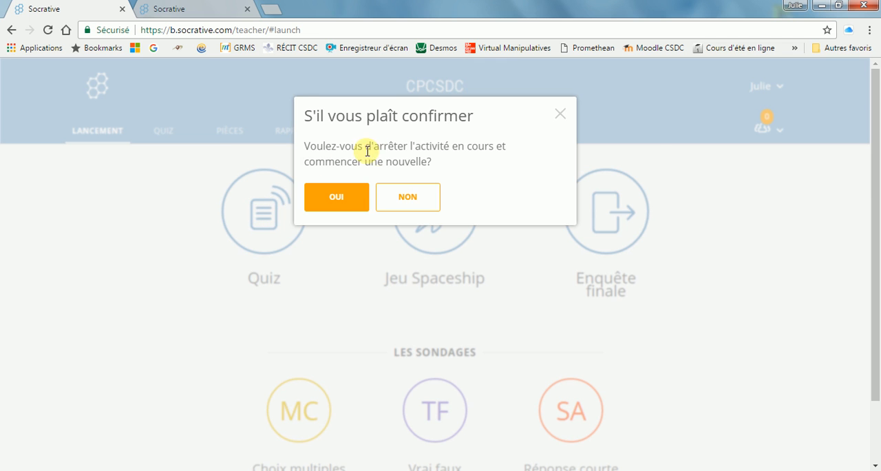
pyautogui.click(337, 196)
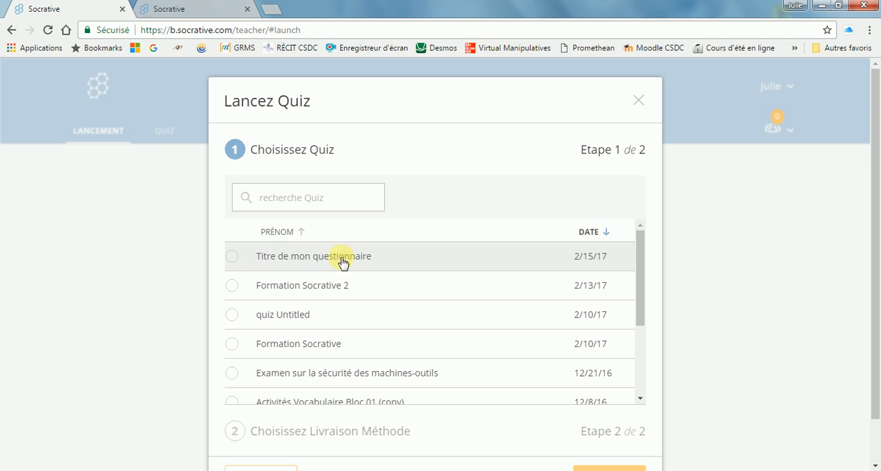
# - Choose the quiz "Titre de mon questionnaire" for the launch and set its delivery method to Rétroaction instantanée
pyautogui.click(231, 257)
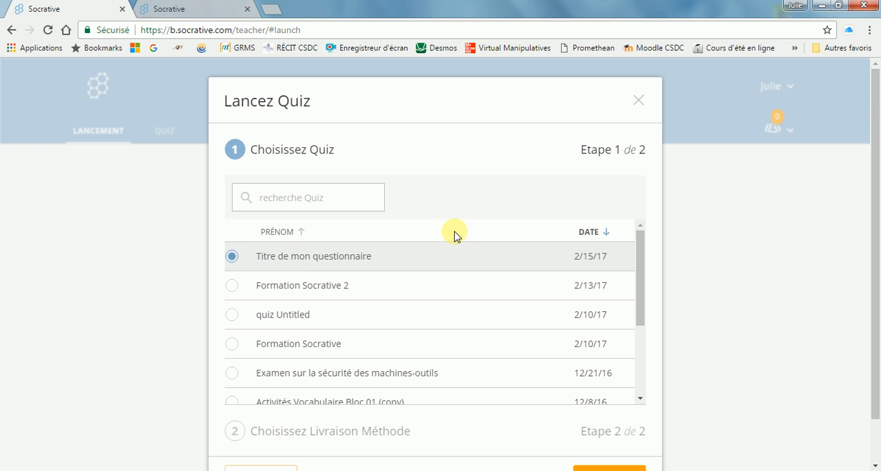
pyautogui.scroll(-1, 468, 244)
pyautogui.scroll(-1, 684, 421)
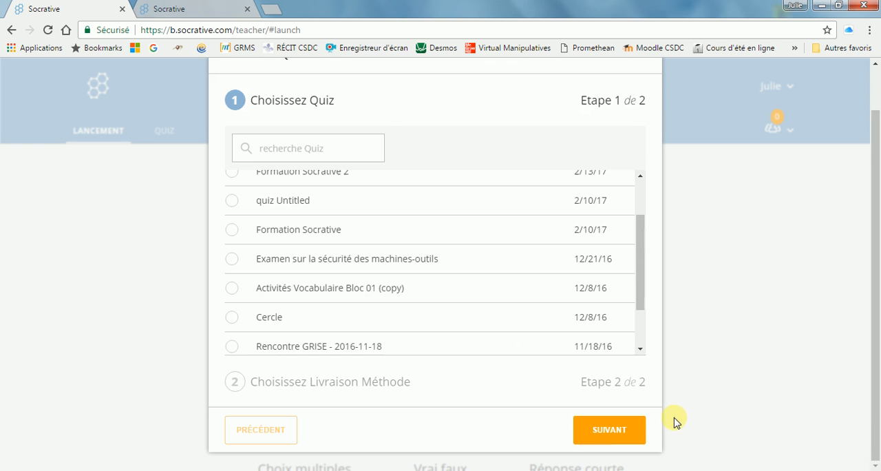
pyautogui.click(600, 429)
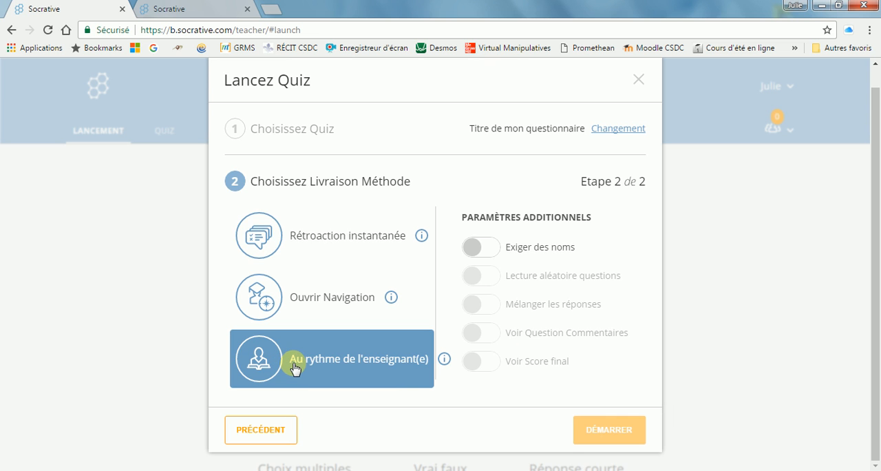
pyautogui.click(314, 238)
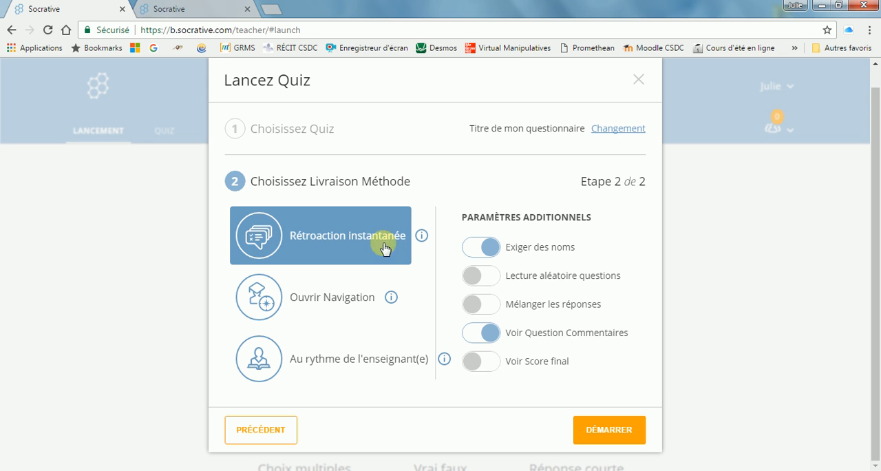
# - Try switching the "Exiger des noms" and "Voir Question Commentaires" settings off and back on
pyautogui.click(483, 251)
pyautogui.click(537, 252)
pyautogui.click(485, 252)
pyautogui.click(495, 251)
pyautogui.click(491, 334)
pyautogui.click(472, 337)
pyautogui.click(492, 338)
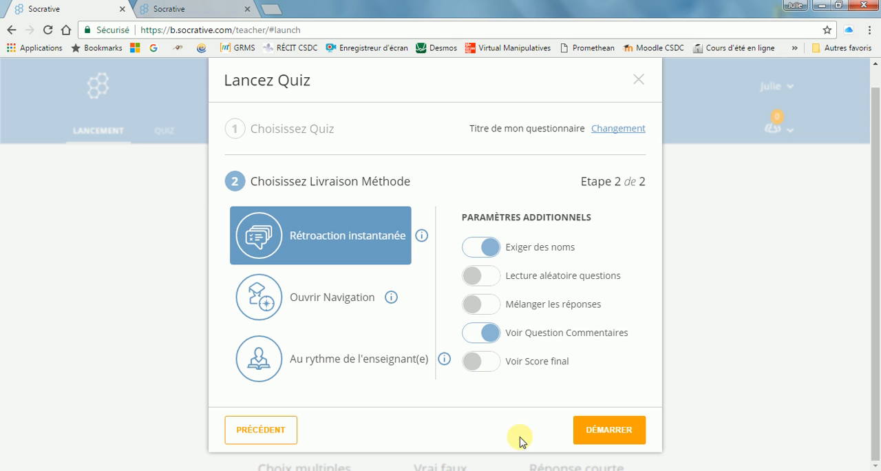
# - Start the quiz and view the score display options available in the live results table
pyautogui.click(606, 427)
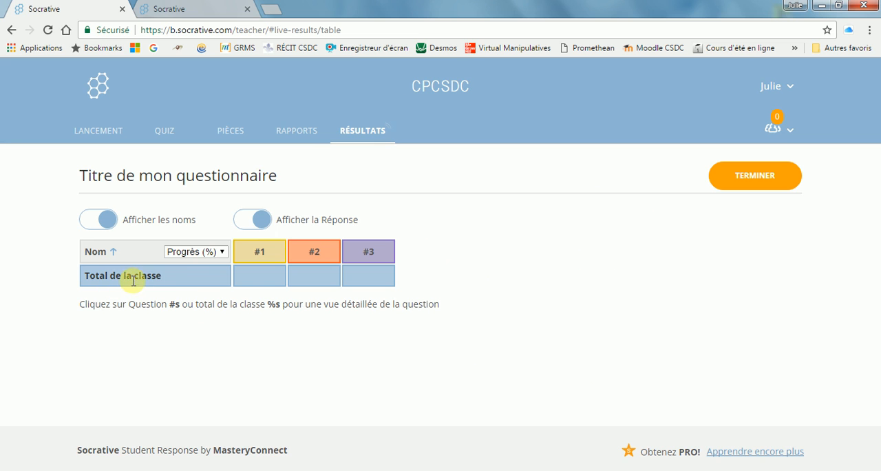
pyautogui.click(221, 252)
pyautogui.click(222, 251)
pyautogui.click(221, 251)
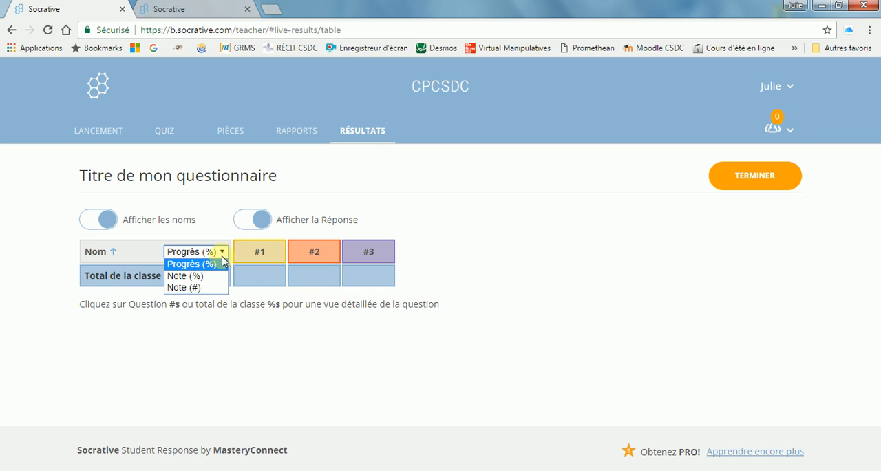
pyautogui.click(222, 252)
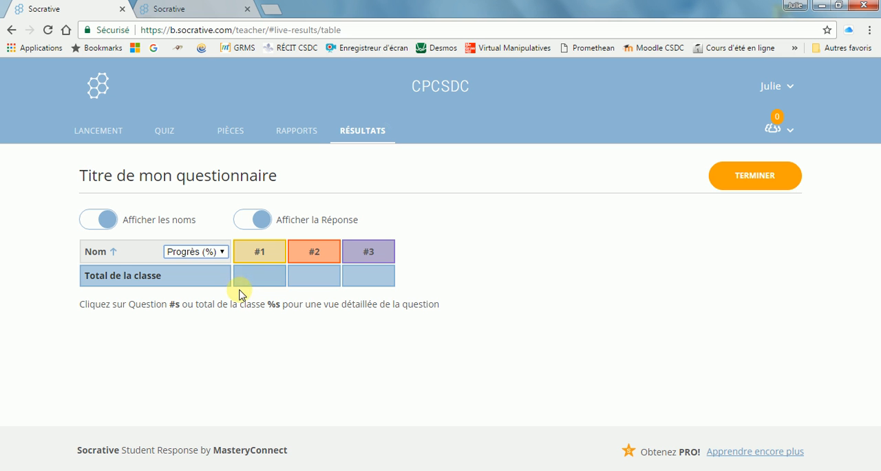
pyautogui.click(199, 15)
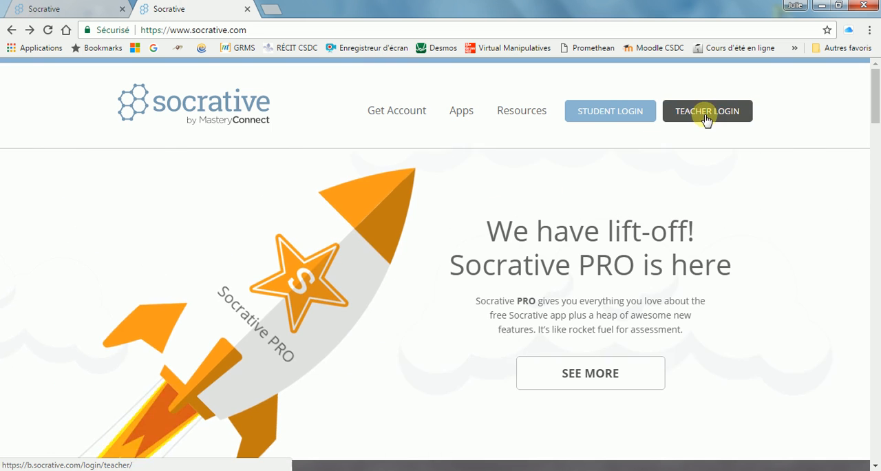
pyautogui.click(600, 118)
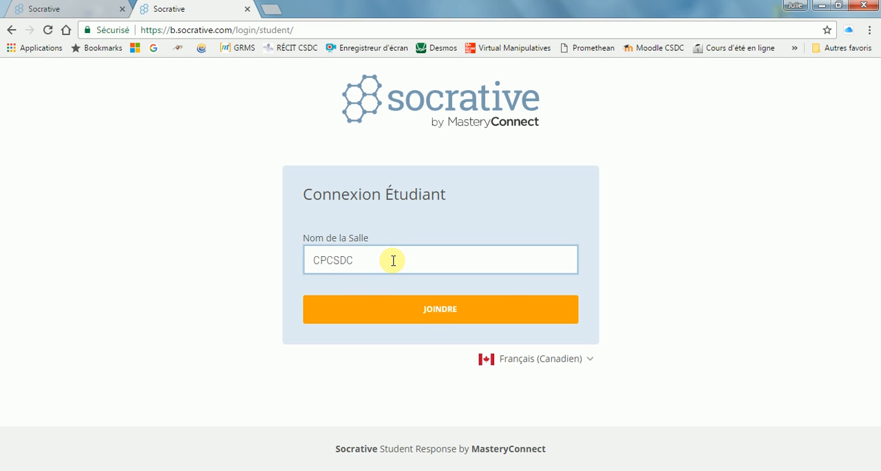
pyautogui.click(408, 309)
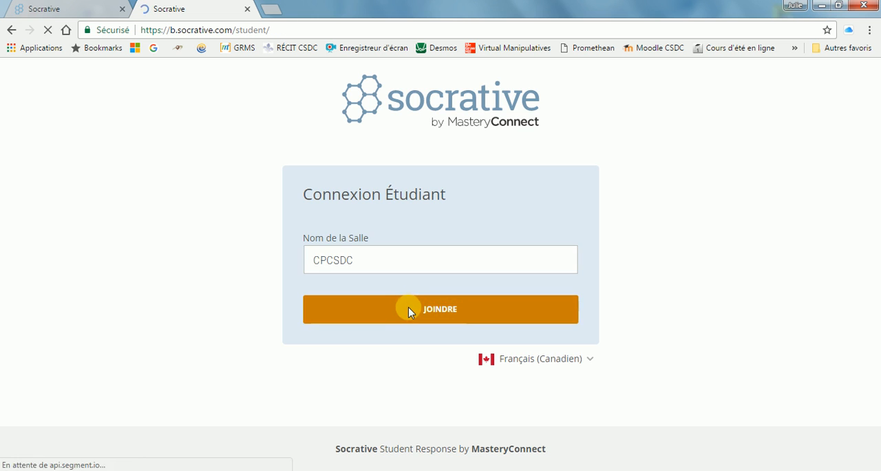
pyautogui.click(348, 224)
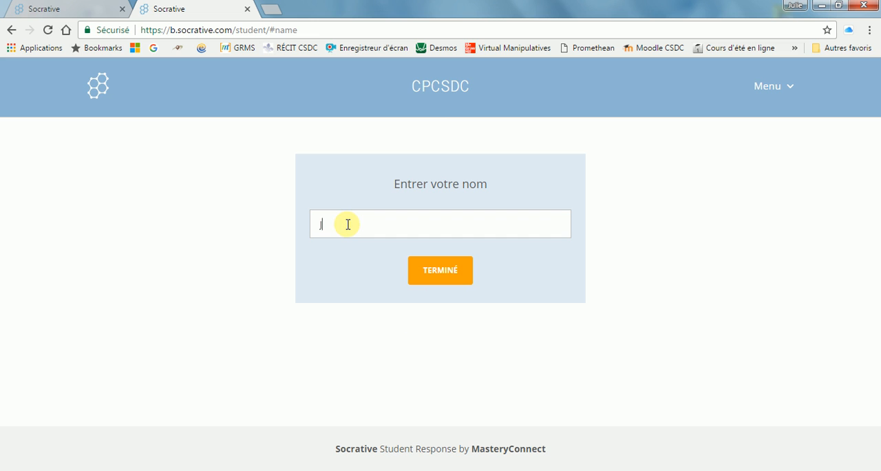
pyautogui.click(438, 272)
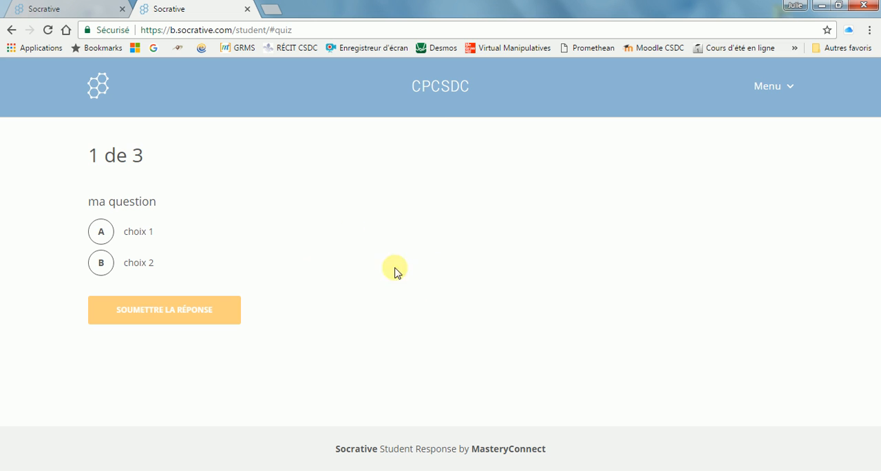
# - Answer the first quiz question with "choix 1", submit it and dismiss the feedback
pyautogui.click(100, 228)
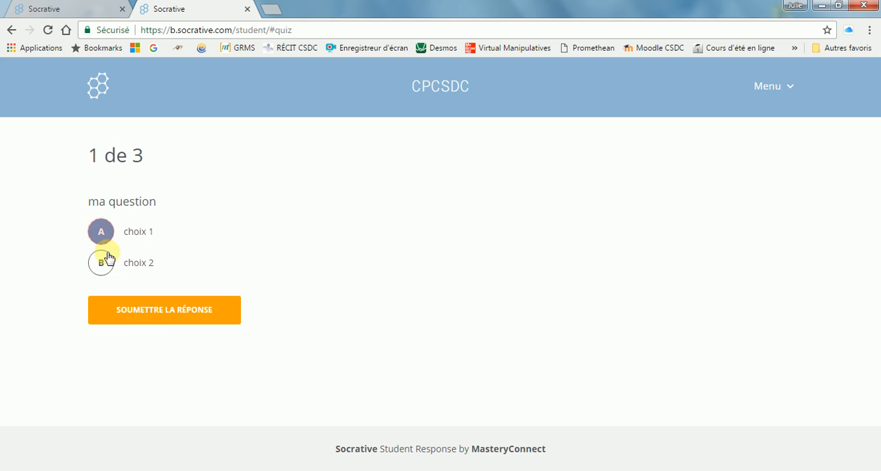
pyautogui.click(162, 316)
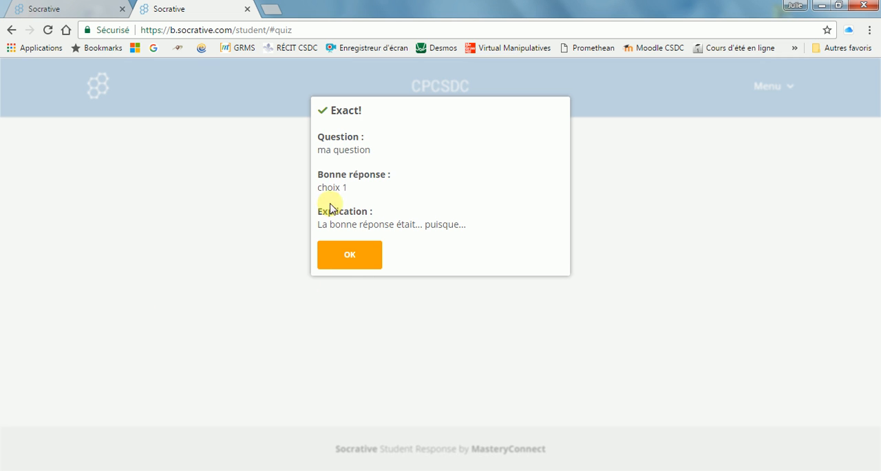
pyautogui.click(349, 257)
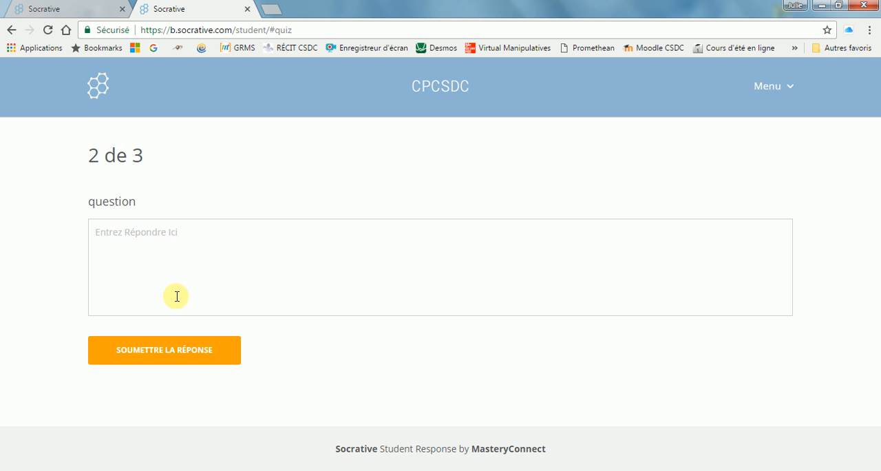
# - Submit "12" as the answer to the second, short-answer question and dismiss the feedback
pyautogui.click(161, 241)
pyautogui.write('12')
pyautogui.click(153, 350)
pyautogui.click(350, 258)
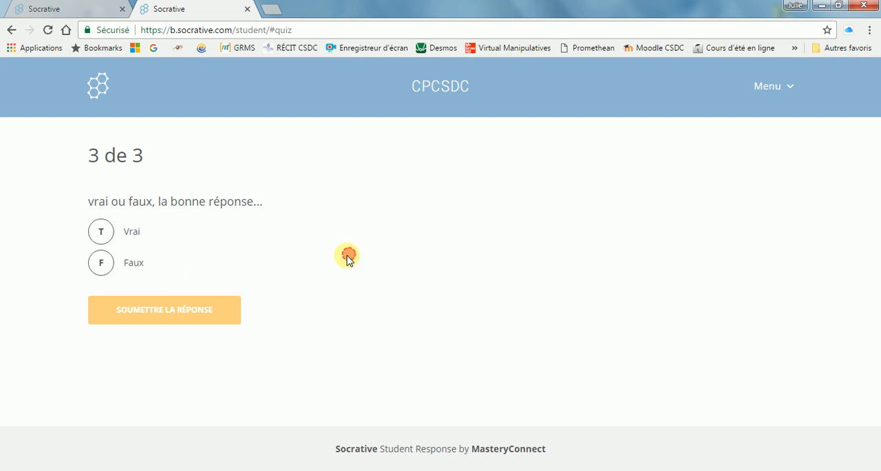
# - Answer the third, true-or-false question with "Faux", submit it and dismiss the feedback to finish the quiz
pyautogui.click(107, 268)
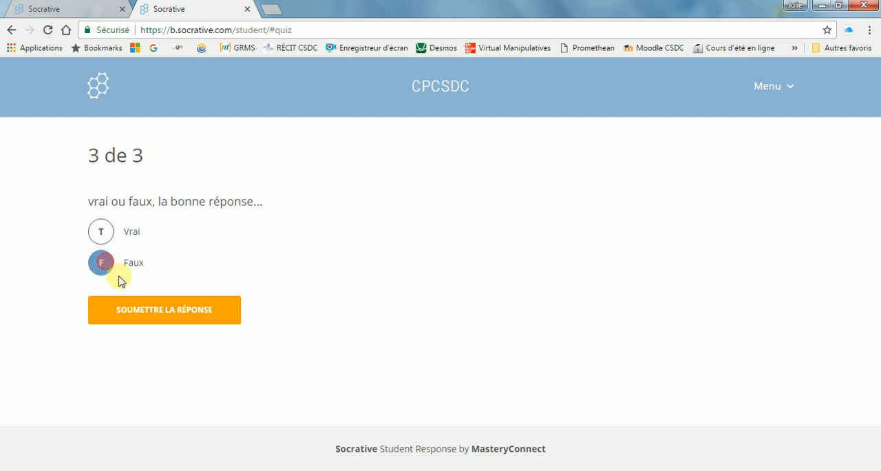
pyautogui.click(162, 315)
pyautogui.click(349, 254)
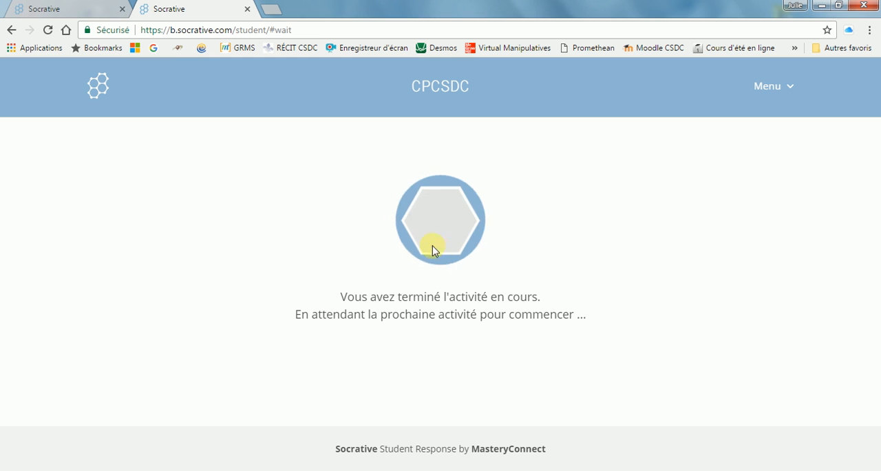
# - Switch back to the teacher's Socrative tab and display the student scores in the live results table as Note (%)
pyautogui.click(58, 13)
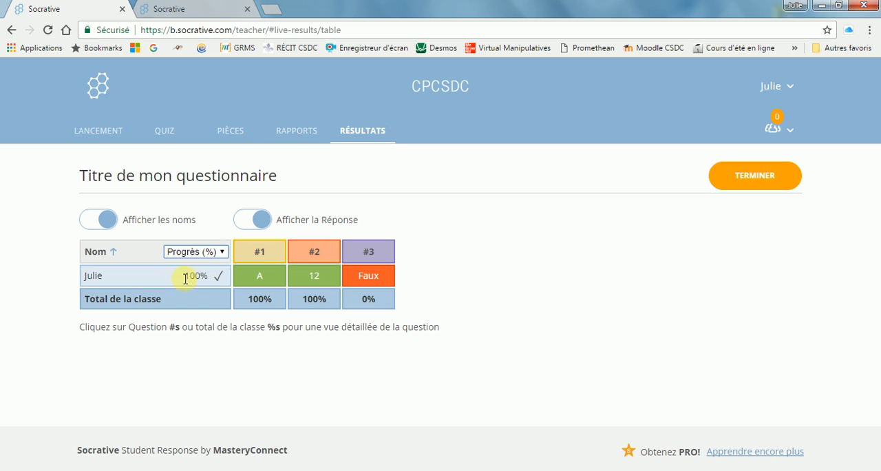
pyautogui.click(222, 251)
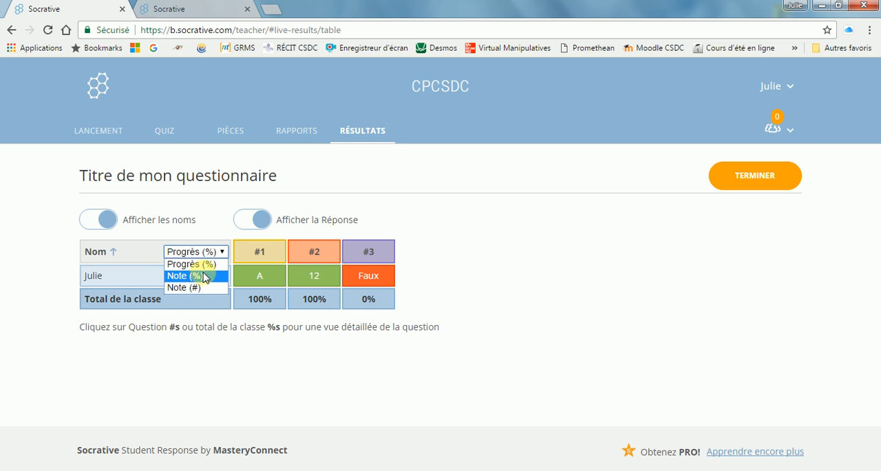
pyautogui.click(200, 277)
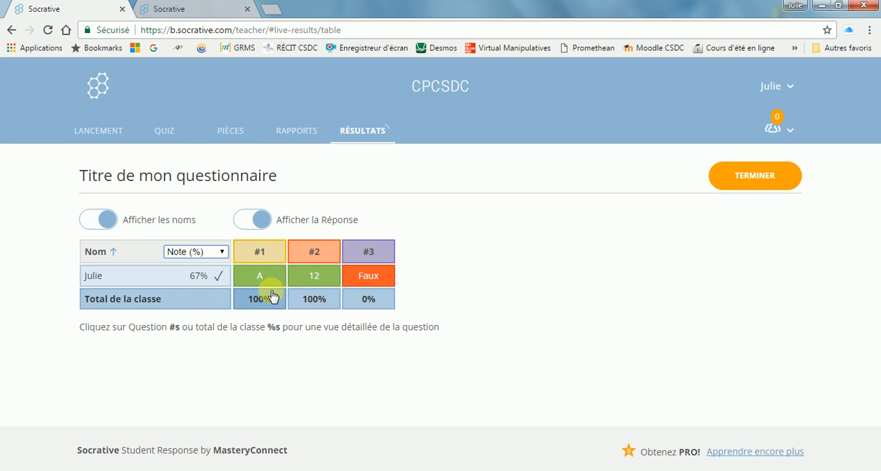
# - Hide the student names in the results table and switch the "Afficher la Réponse" display off and back on
pyautogui.click(92, 221)
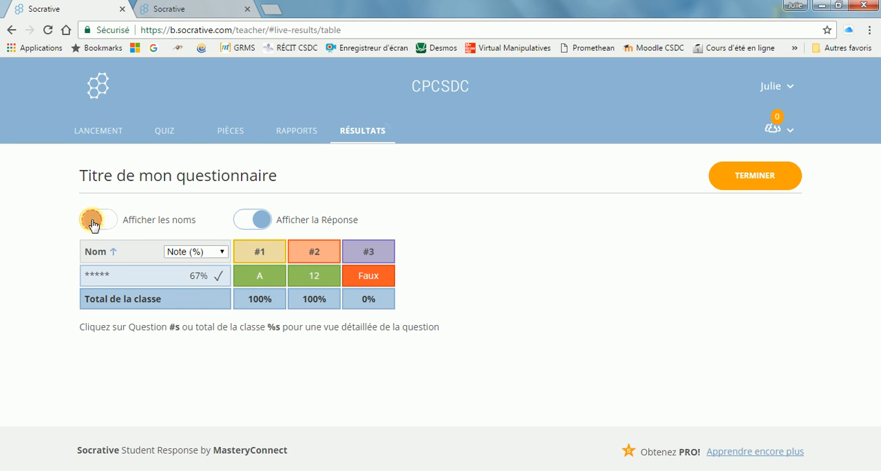
pyautogui.click(245, 221)
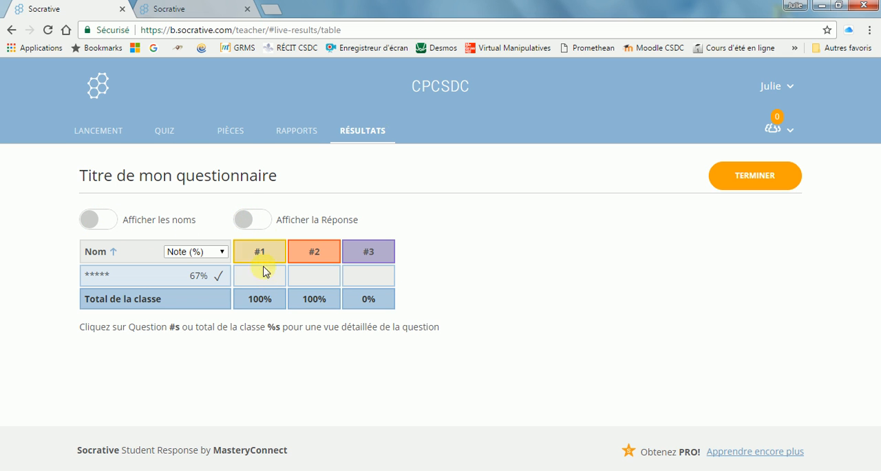
pyautogui.click(258, 219)
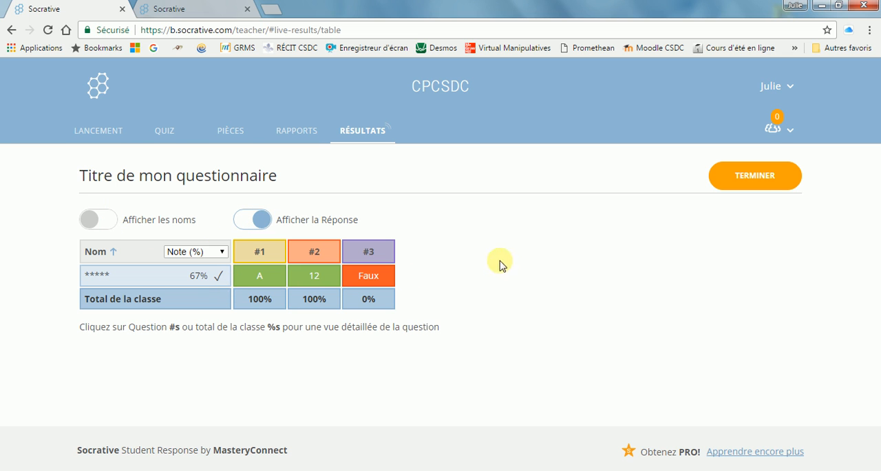
# - End the quiz activity with the Àlancement option and log back in to the teacher account
pyautogui.click(755, 177)
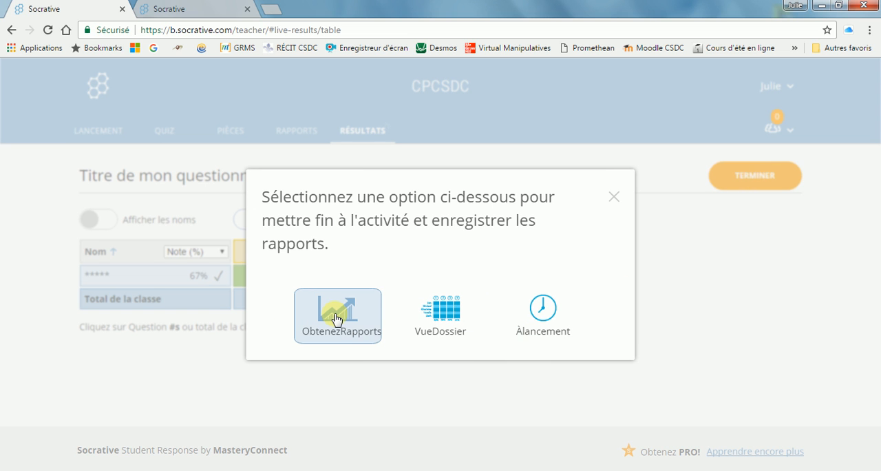
pyautogui.click(546, 315)
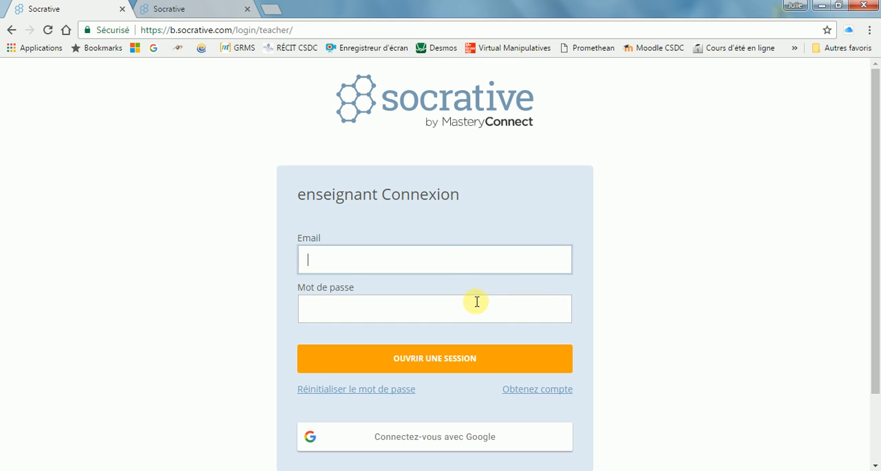
pyautogui.click(417, 364)
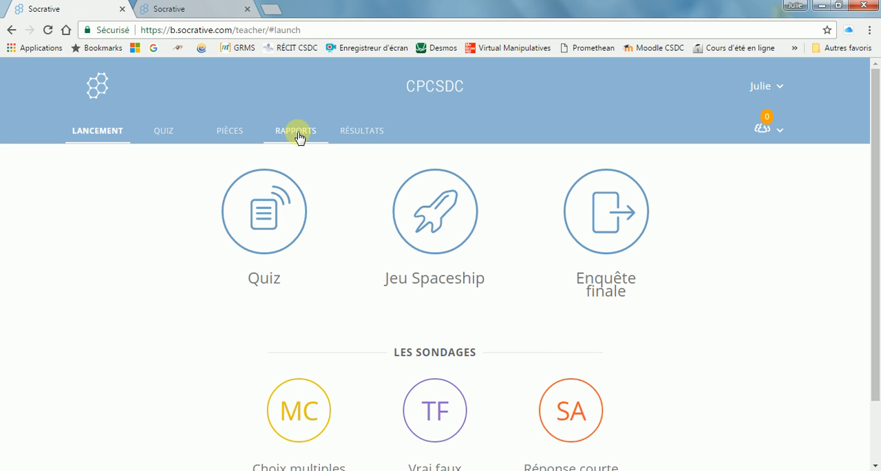
# - Open the list of saved reports, view the export options for the latest "Formation Socrative 2" quiz report and close them
pyautogui.click(298, 132)
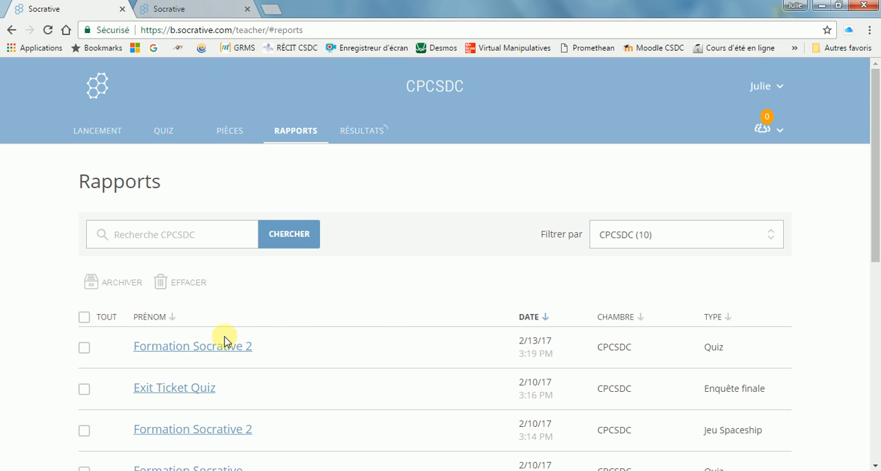
pyautogui.click(183, 353)
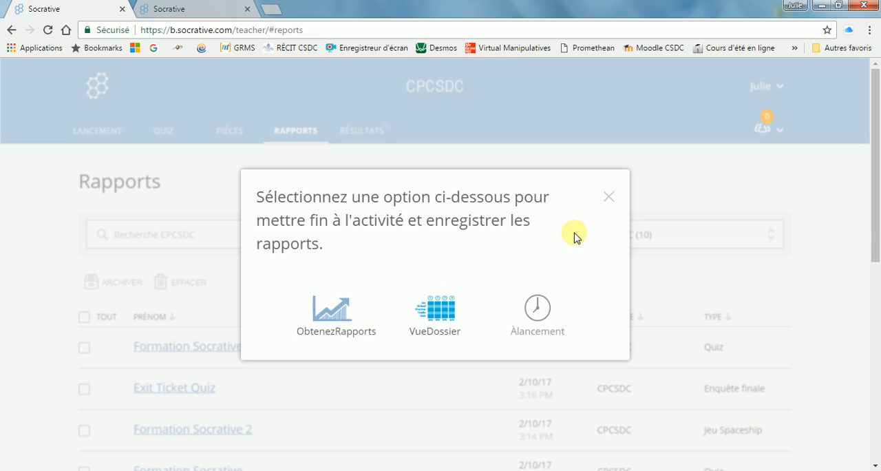
pyautogui.click(609, 198)
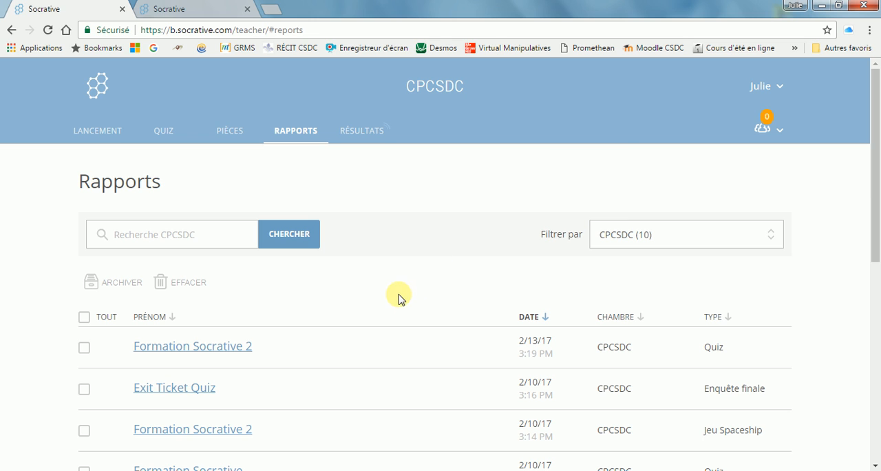